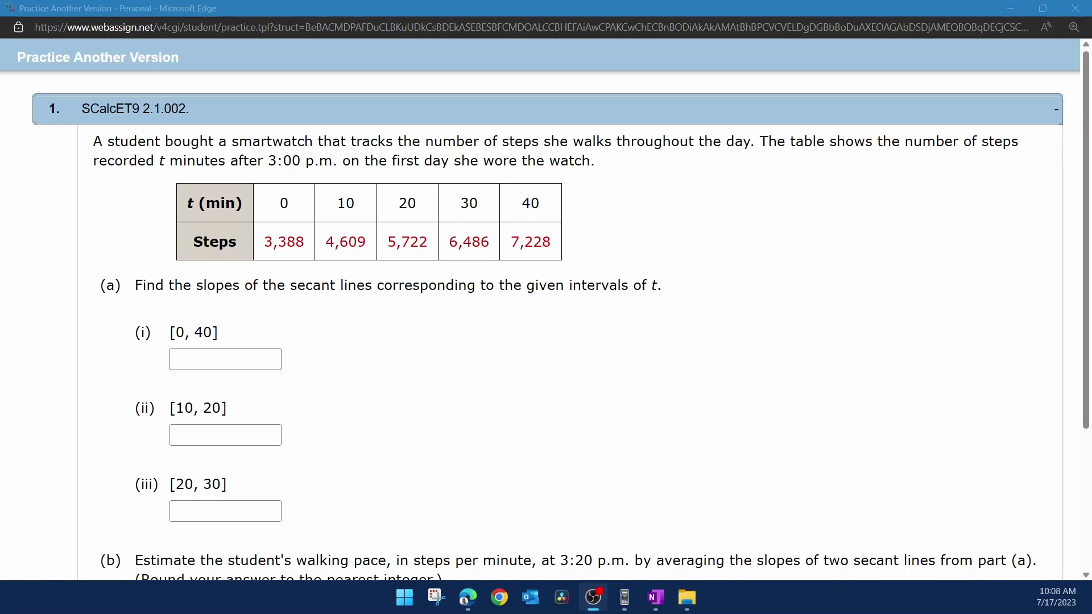
Step: Scroll down through the smartwatch steps problem in WebAssign
scroll(546, 307, "down", 2)
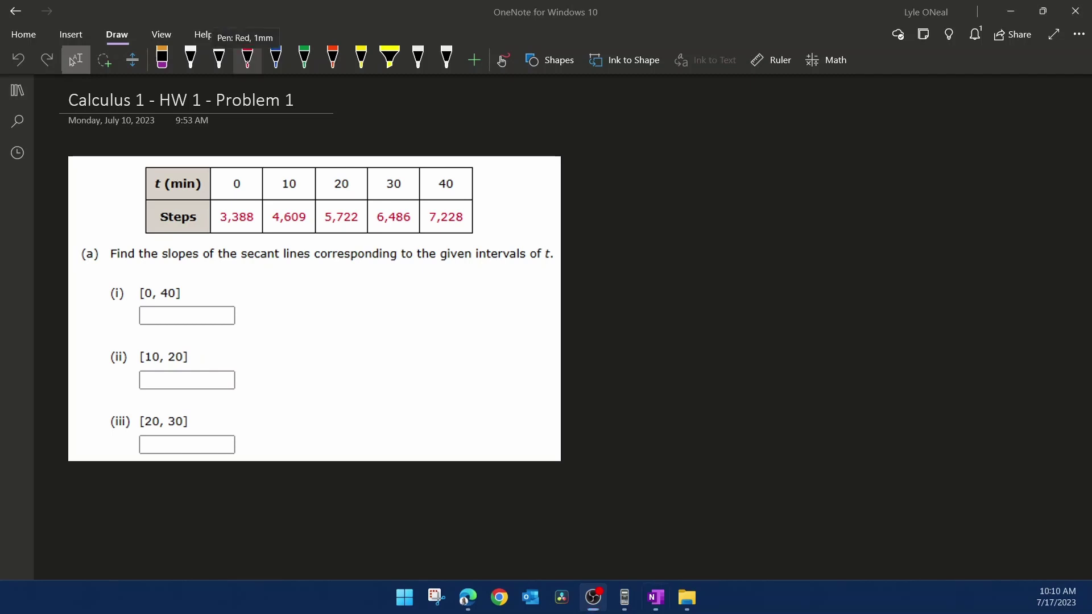
Step: In red ink, circle t (min) and Steps, label them x and y, and underline 'slopes'
left_click(248, 58)
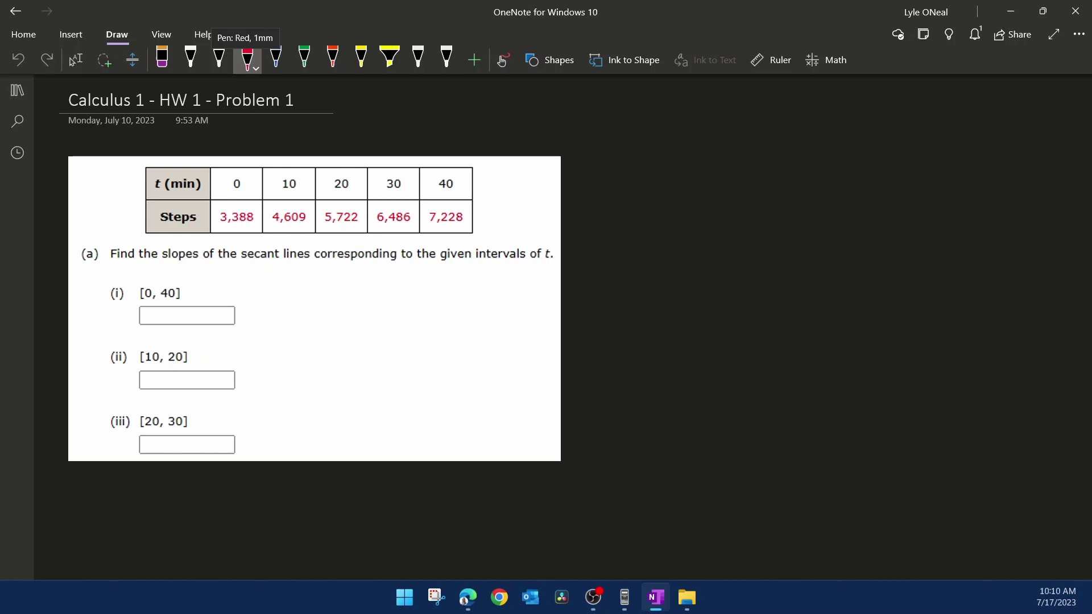
mouse_move(168, 178)
left_mouse_down()
mouse_move(152, 194)
mouse_move(202, 171)
mouse_move(161, 174)
left_mouse_up()
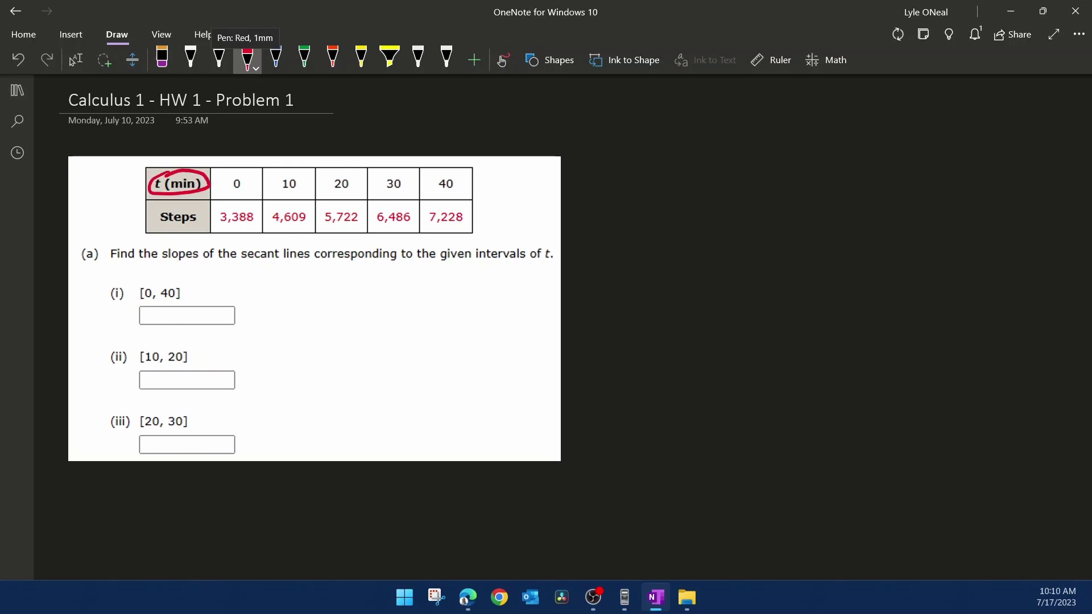
left_click_drag(502, 170, 515, 188)
left_click_drag(513, 170, 500, 188)
mouse_move(162, 205)
left_mouse_down()
mouse_move(207, 223)
mouse_move(154, 210)
left_mouse_up()
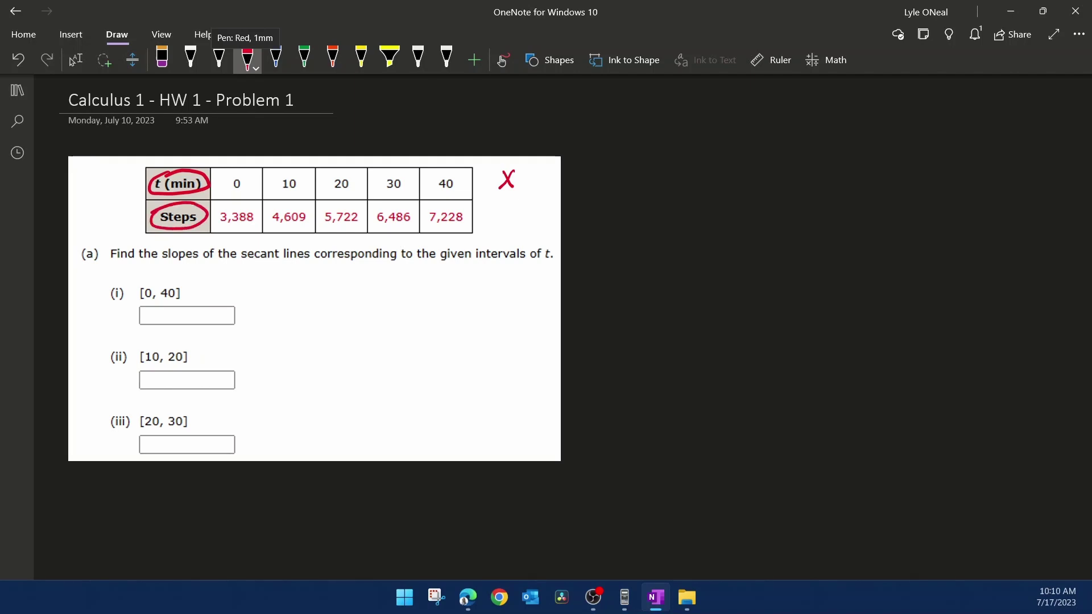
left_click_drag(496, 211, 510, 242)
left_click_drag(163, 263, 305, 262)
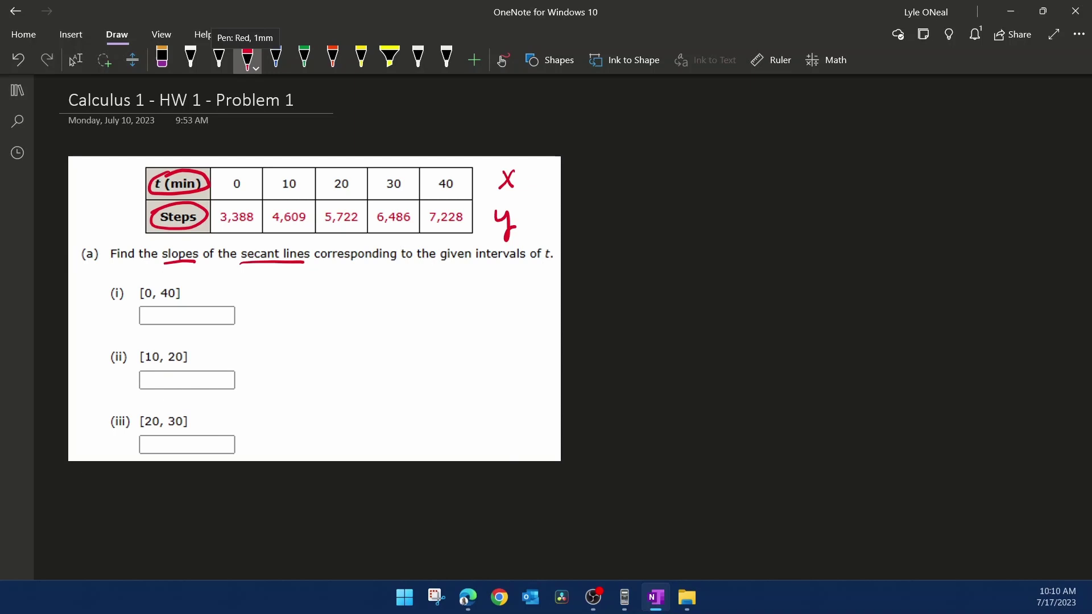
Step: In thin tan ink, begin writing m = with a fraction bar
left_click(190, 57)
left_click(219, 57)
left_click_drag(625, 209, 680, 185)
left_click_drag(665, 193, 839, 194)
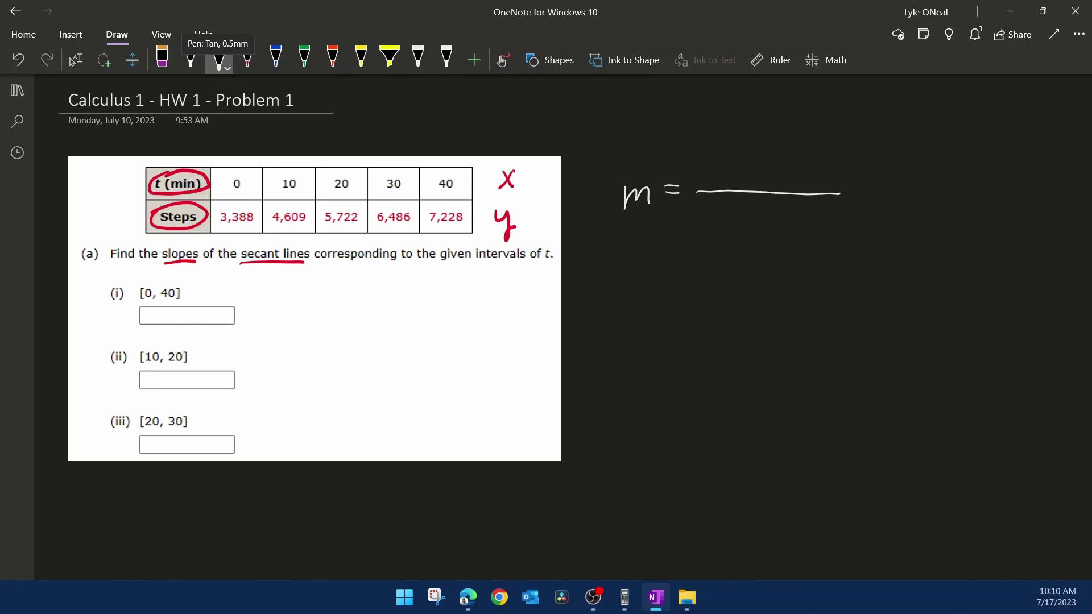
Step: In red ink, circle [0, 40], label endpoints x₁ and x₂, and circle 7,228 and 3,388
left_click(247, 57)
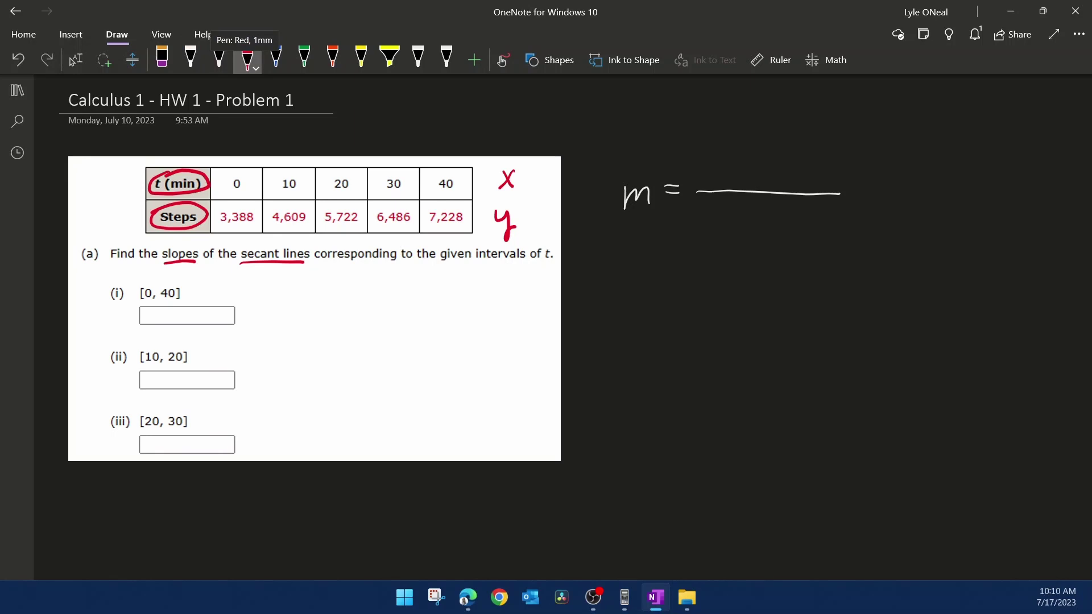
mouse_move(150, 276)
left_mouse_down()
mouse_move(143, 307)
mouse_move(188, 281)
mouse_move(139, 280)
left_mouse_up()
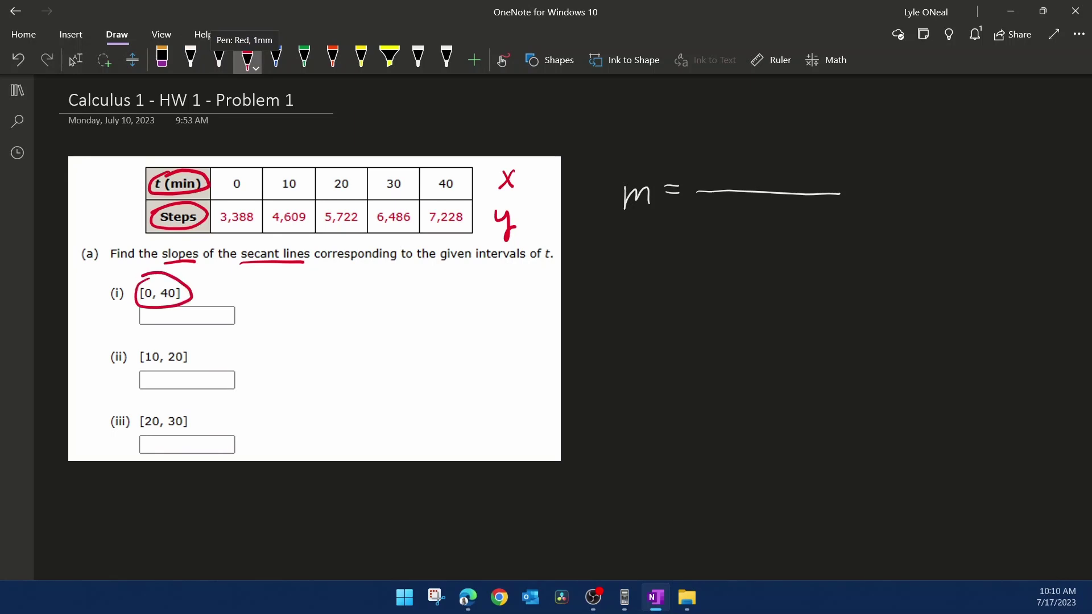
mouse_move(135, 317)
left_mouse_down()
mouse_move(154, 336)
mouse_move(183, 329)
left_mouse_up()
mouse_move(185, 316)
left_mouse_down()
mouse_move(177, 332)
mouse_move(206, 330)
left_mouse_up()
mouse_move(435, 204)
left_mouse_down()
mouse_move(429, 219)
mouse_move(457, 232)
mouse_move(451, 202)
mouse_move(424, 211)
left_mouse_up()
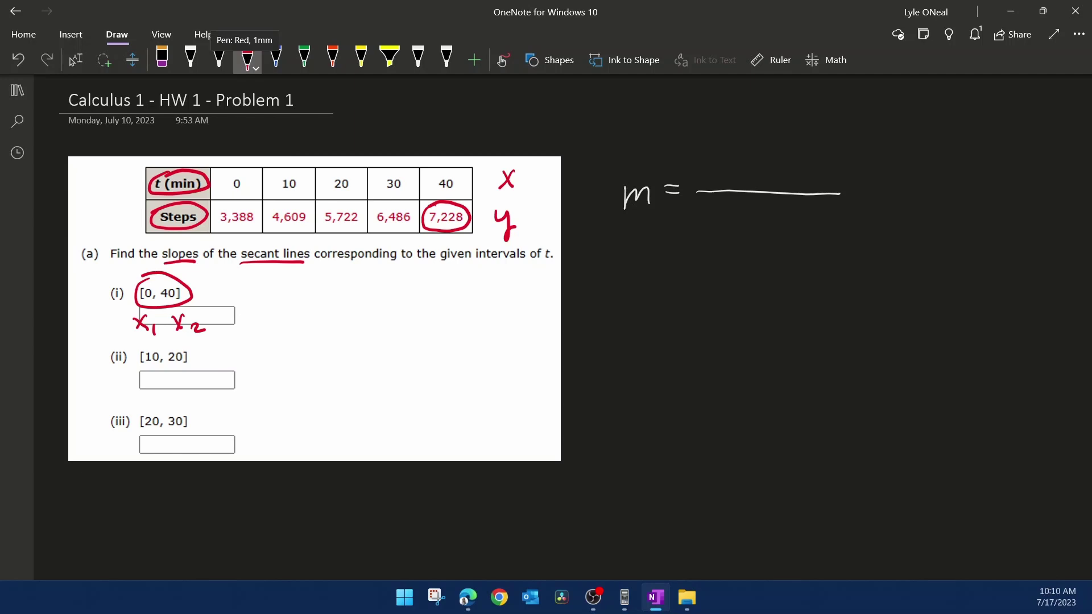
mouse_move(223, 202)
left_mouse_down()
mouse_move(223, 228)
mouse_move(259, 212)
mouse_move(220, 206)
left_mouse_up()
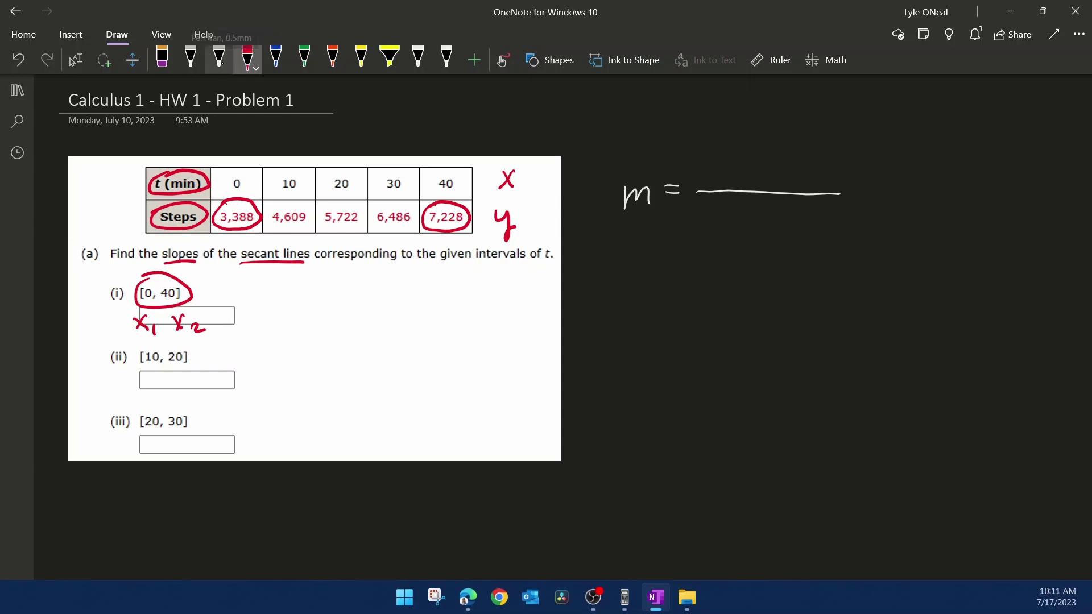
Step: In tan ink, write m = (7228 − 3388)/(40 − 0), then start a new line over 40
left_click(219, 57)
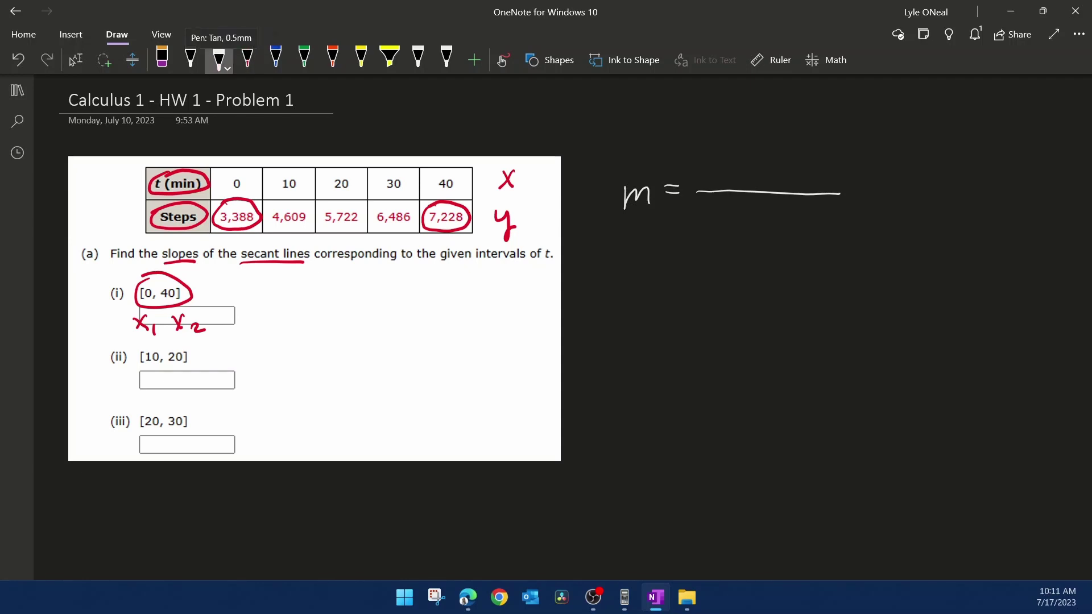
mouse_move(704, 162)
left_mouse_down()
mouse_move(721, 159)
mouse_move(710, 182)
mouse_move(740, 166)
mouse_move(740, 180)
mouse_move(759, 179)
mouse_move(778, 163)
mouse_move(839, 162)
mouse_move(829, 178)
mouse_move(859, 168)
mouse_move(845, 176)
left_mouse_up()
left_click(743, 172)
mouse_move(879, 157)
left_mouse_down()
mouse_move(870, 176)
mouse_move(881, 159)
left_mouse_up()
mouse_move(901, 157)
left_mouse_down()
mouse_move(890, 170)
mouse_move(903, 159)
left_mouse_up()
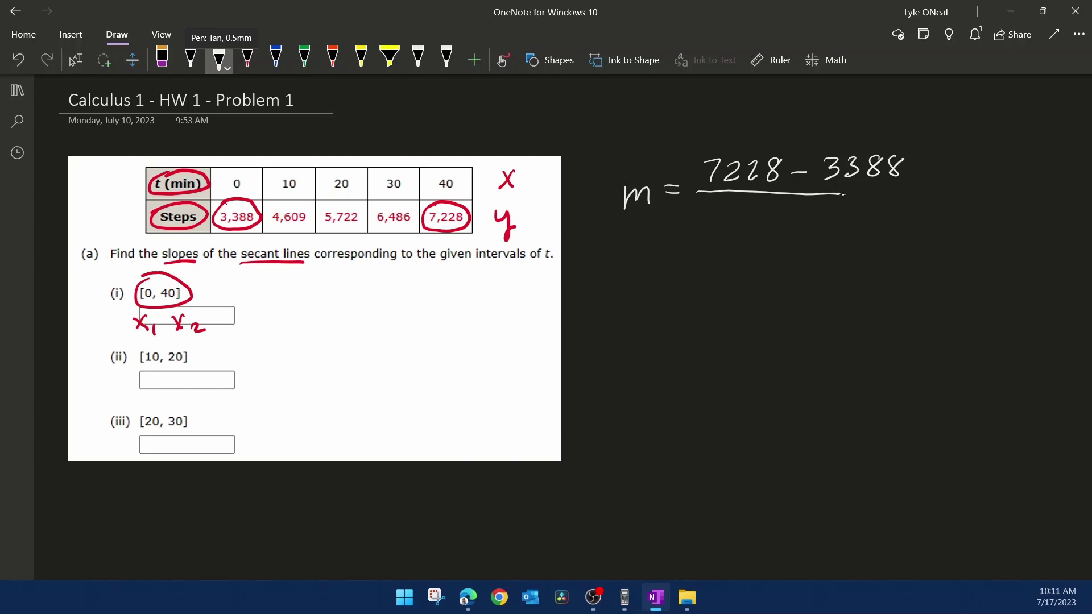
left_click_drag(831, 193, 908, 192)
left_click_drag(747, 213, 765, 216)
mouse_move(761, 207)
left_mouse_down()
mouse_move(754, 235)
mouse_move(779, 211)
mouse_move(846, 208)
left_mouse_up()
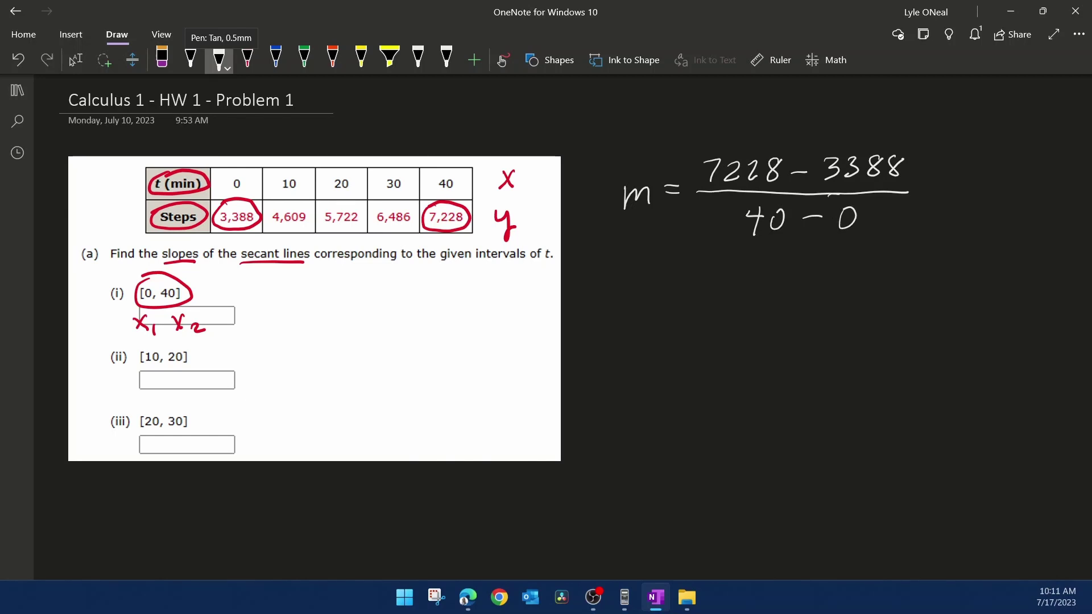
left_click_drag(655, 282, 811, 283)
mouse_move(745, 301)
left_mouse_down()
mouse_move(761, 312)
mouse_move(754, 324)
mouse_move(777, 300)
left_mouse_up()
Step: Compute 7228 − 3388 = 3840 on the calculator and ink 3840/40 =
key("alt+Tab")
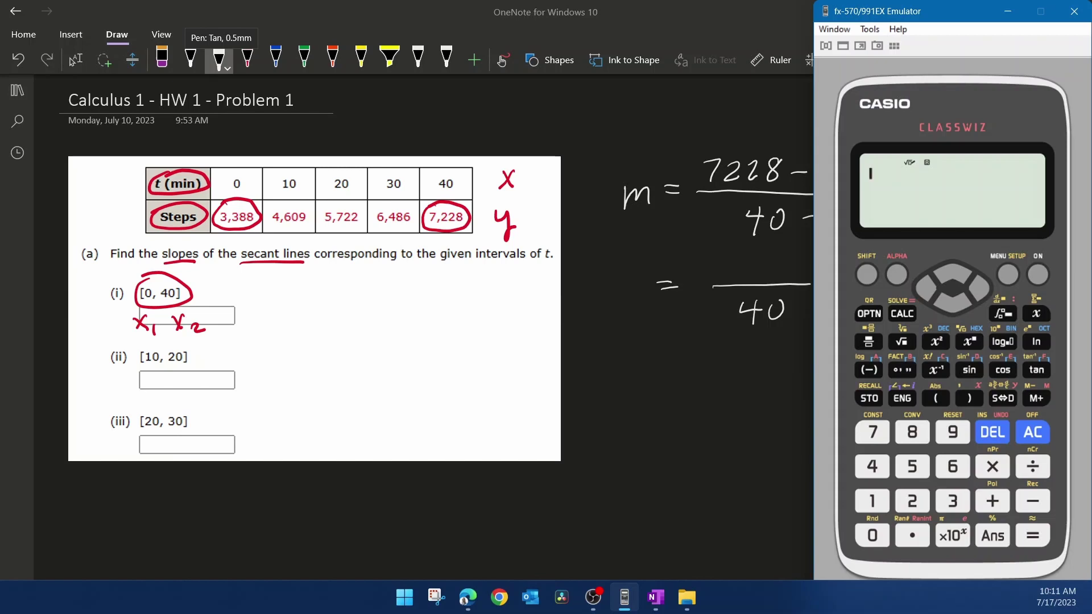
type("72")
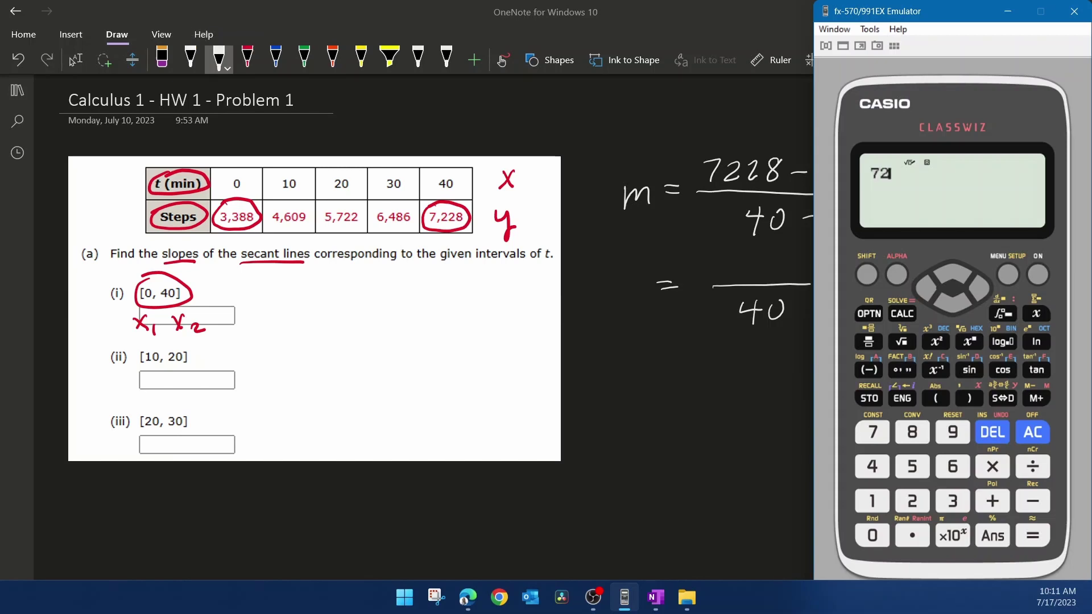
type("28-3388")
key("Return")
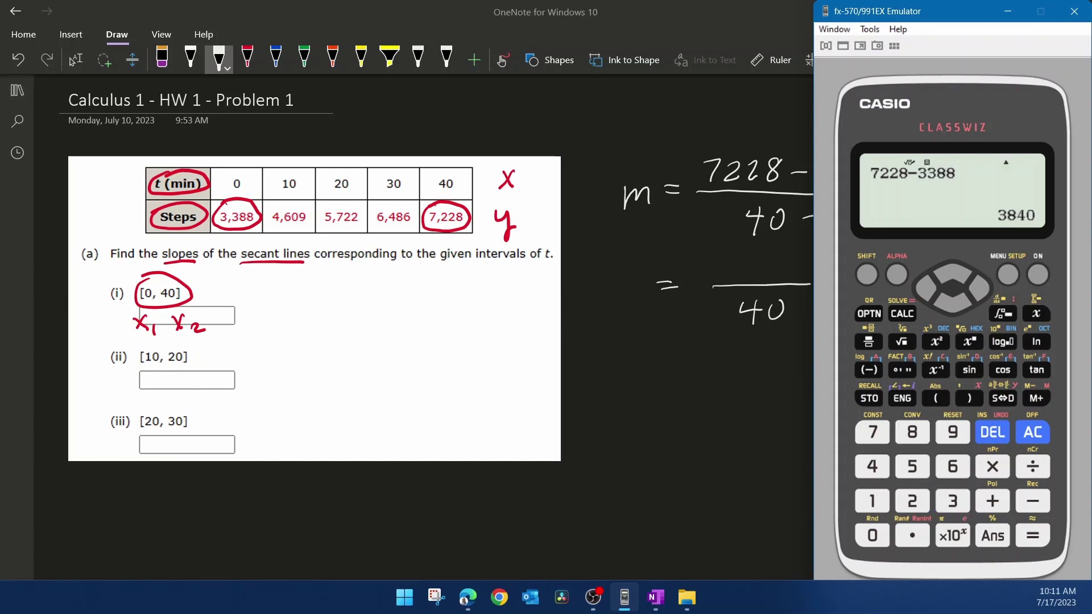
mouse_move(728, 259)
left_mouse_down()
mouse_move(739, 267)
mouse_move(730, 278)
left_mouse_up()
mouse_move(751, 257)
left_mouse_down()
mouse_move(765, 263)
mouse_move(753, 267)
mouse_move(765, 256)
mouse_move(762, 269)
mouse_move(791, 265)
left_mouse_up()
mouse_move(788, 255)
left_mouse_down()
mouse_move(786, 277)
mouse_move(799, 259)
mouse_move(840, 281)
left_mouse_up()
left_click_drag(826, 287, 839, 287)
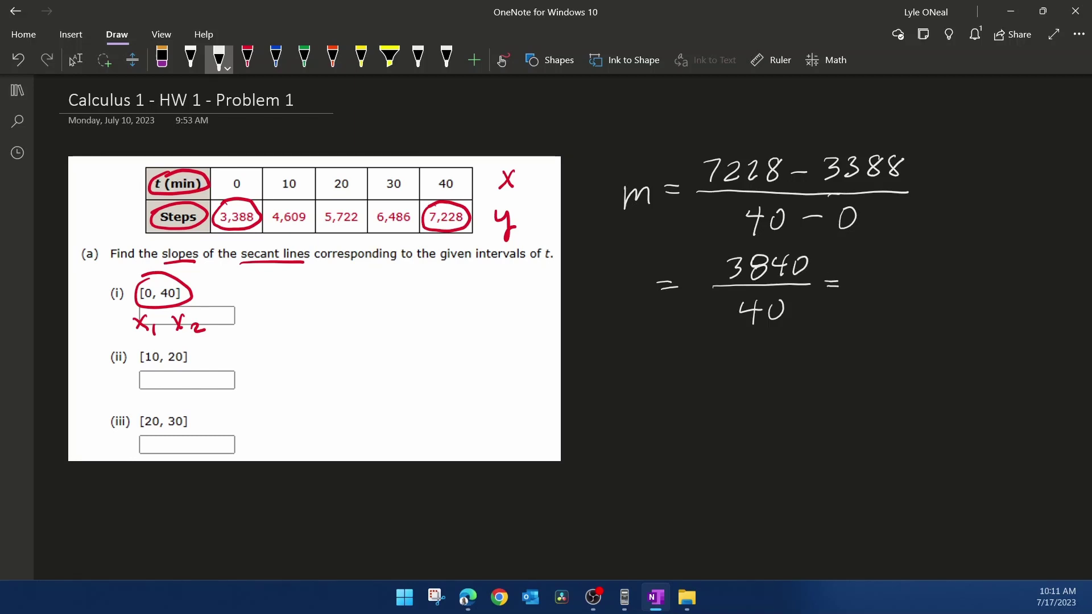
Step: Divide the result by 40 on the calculator and ink the slope 96
key("alt+Tab")
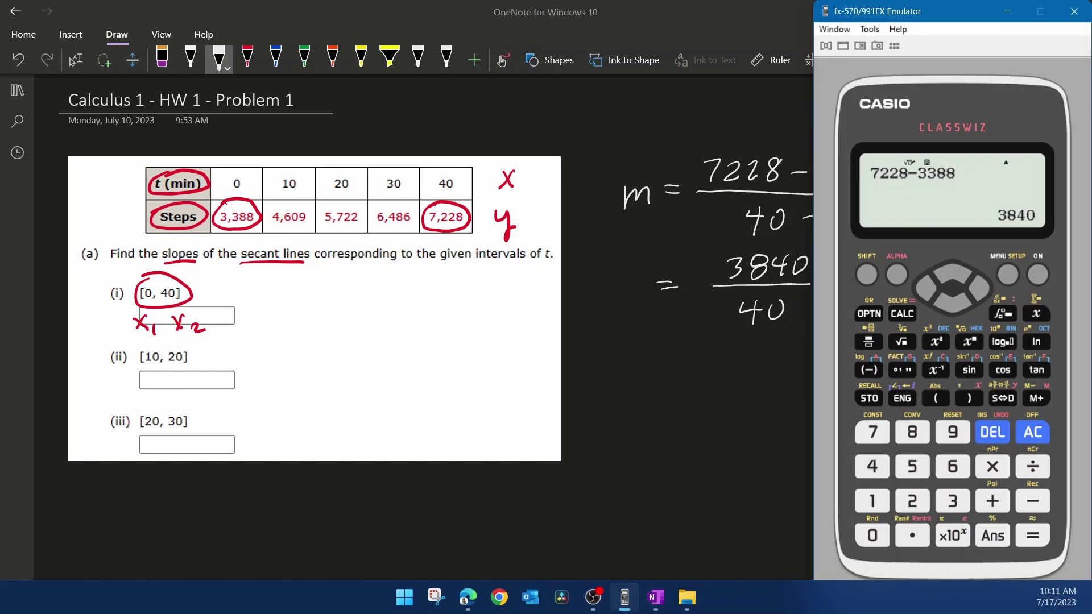
key("slash")
key("4")
key("0")
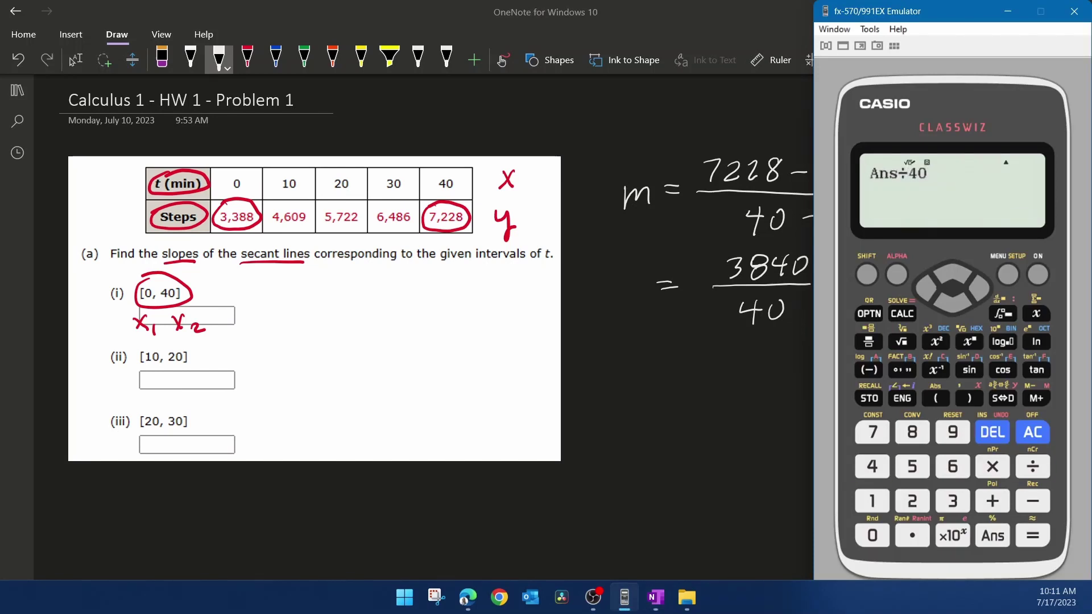
key("Return")
key("alt+Tab")
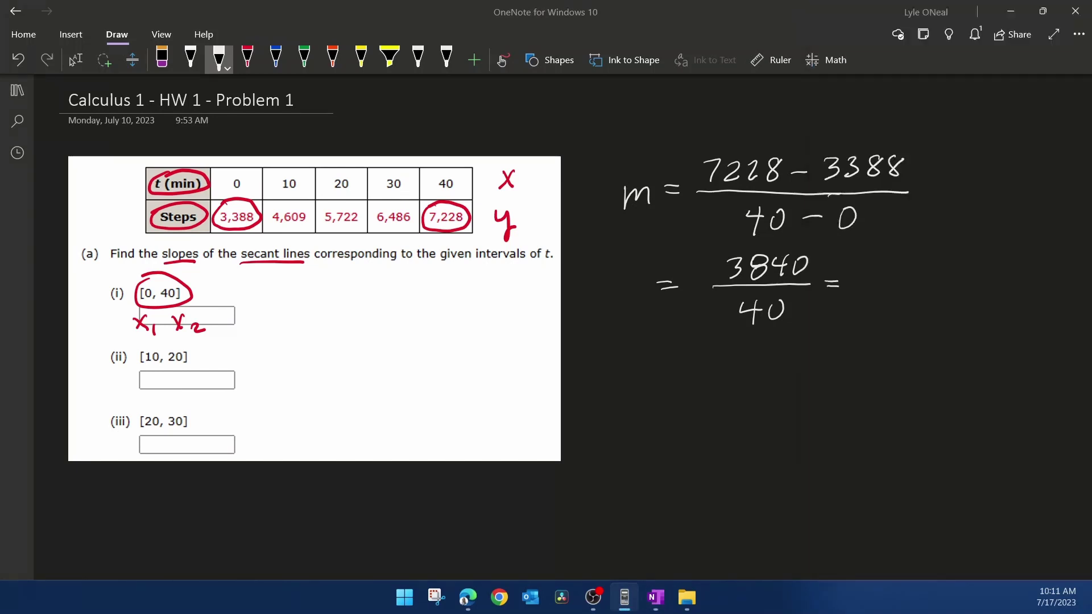
mouse_move(867, 283)
left_mouse_down()
mouse_move(877, 273)
mouse_move(875, 293)
left_mouse_up()
left_click_drag(891, 271, 888, 287)
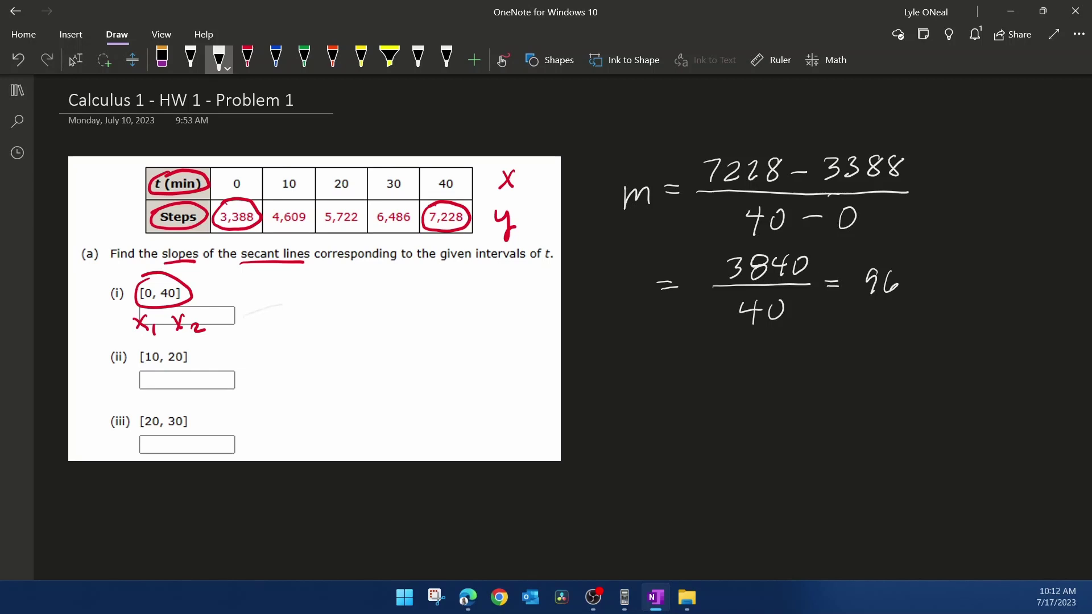
key("alt+Tab")
Step: Enter 96 in WebAssign's part (i) answer box for the [0, 40] secant slope
left_click(254, 358)
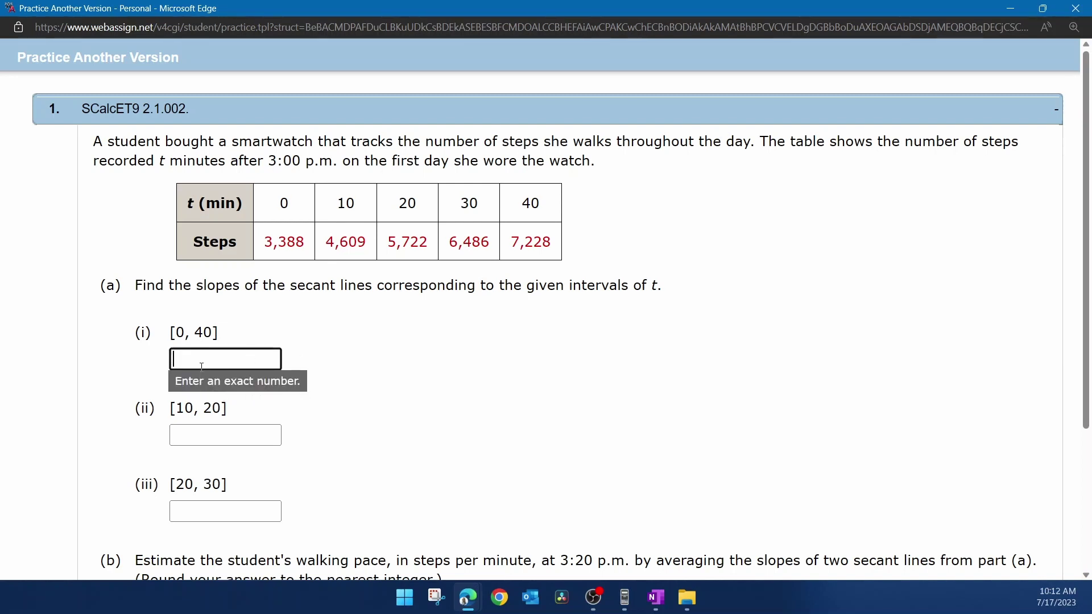
type("96")
left_click(656, 597)
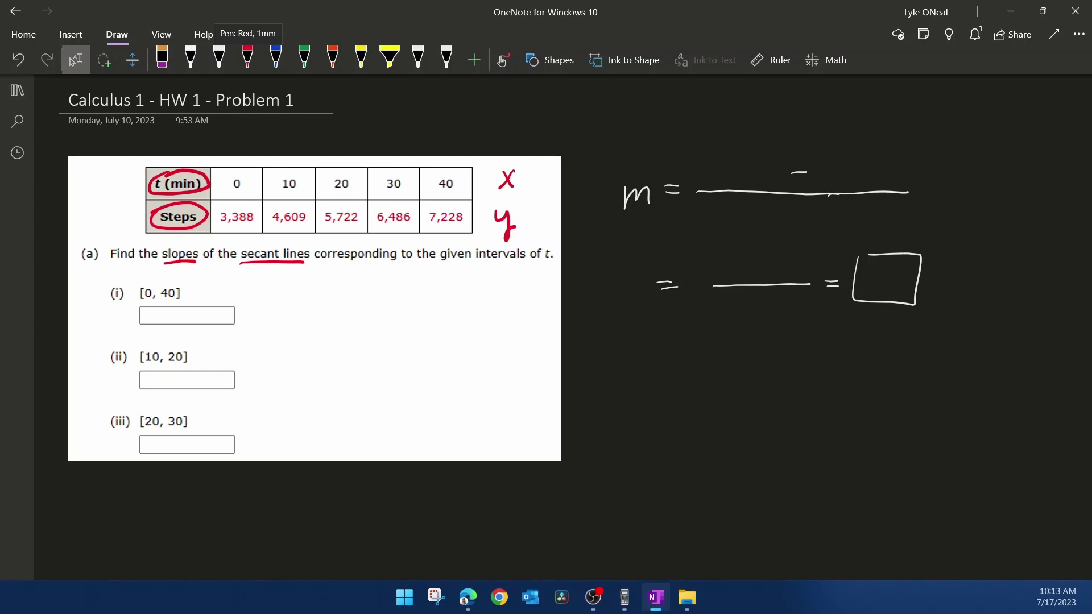
Step: In red ink, underline 10 and 20 in interval (ii) and circle 5,722 and 4,609
left_click(247, 57)
left_click_drag(142, 367, 182, 367)
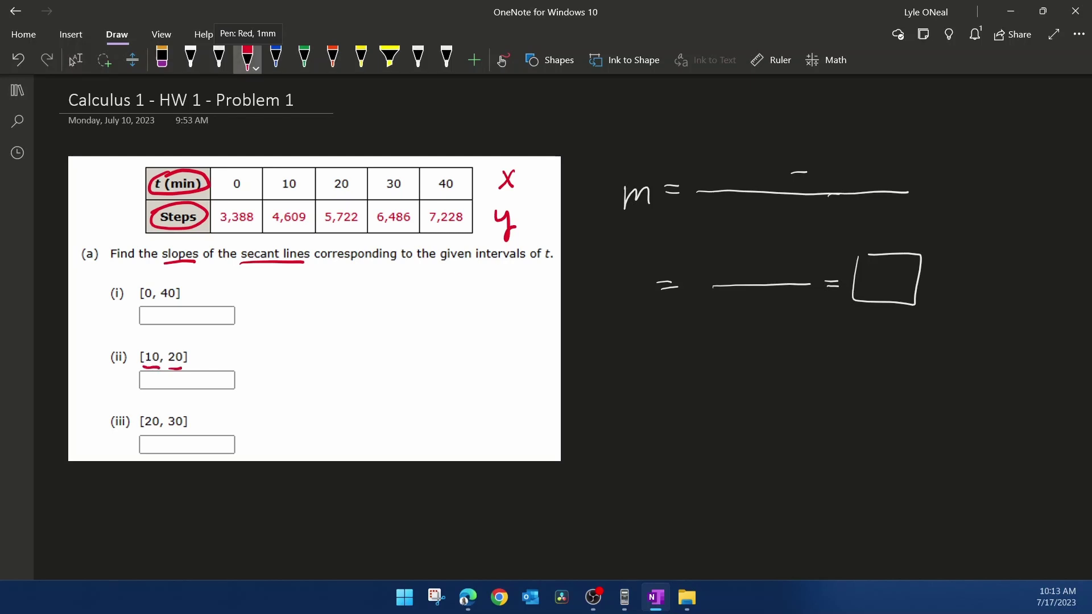
mouse_move(330, 204)
left_mouse_down()
mouse_move(351, 234)
mouse_move(367, 205)
mouse_move(324, 206)
left_mouse_up()
mouse_move(269, 215)
left_mouse_down()
mouse_move(300, 230)
mouse_move(304, 203)
mouse_move(272, 208)
left_mouse_up()
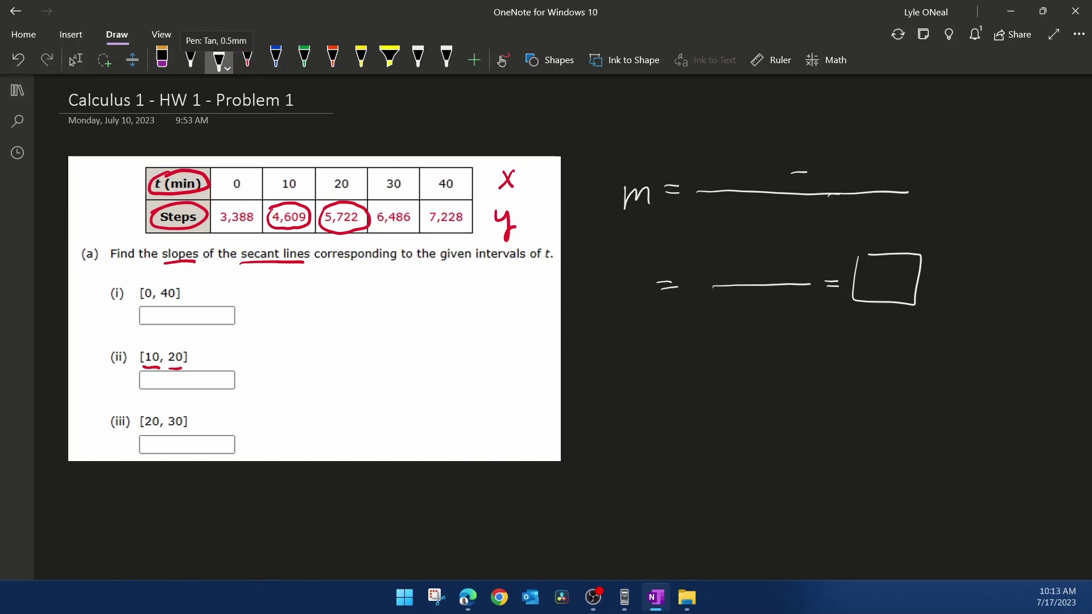
Step: Write the [10, 20] slope fraction (5722 − 4609)/(20 − 10)
left_click_drag(706, 159, 703, 181)
left_click_drag(706, 160, 757, 180)
mouse_move(762, 161)
left_mouse_down()
mouse_move(764, 179)
mouse_move(836, 179)
left_mouse_up()
mouse_move(834, 162)
left_mouse_down()
mouse_move(834, 186)
mouse_move(872, 166)
mouse_move(896, 184)
left_mouse_up()
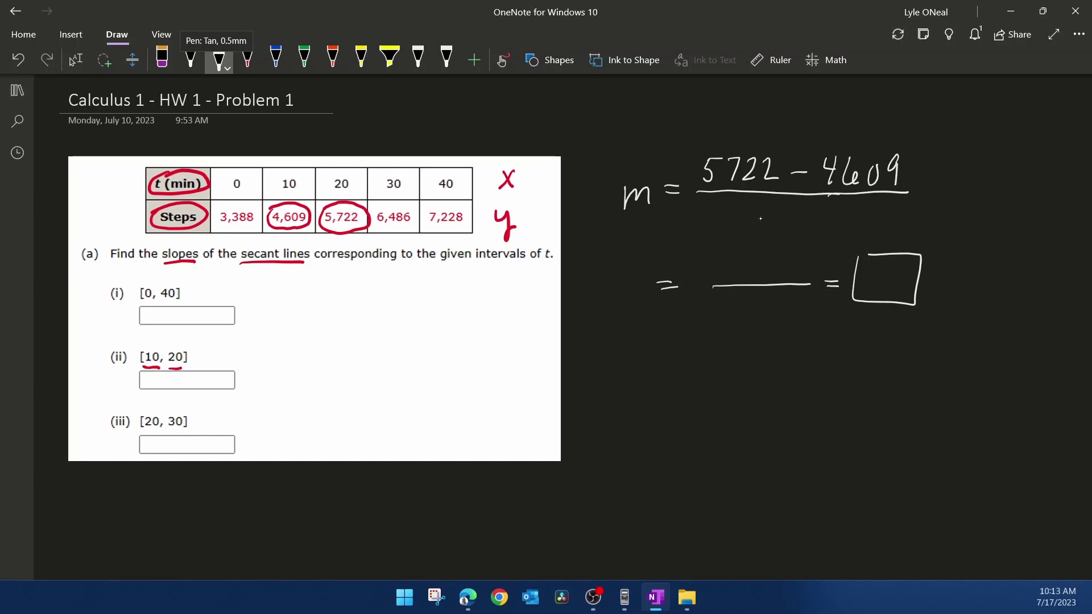
mouse_move(758, 211)
left_mouse_down()
mouse_move(775, 229)
mouse_move(787, 214)
mouse_move(836, 228)
left_mouse_up()
mouse_move(852, 210)
left_mouse_down()
mouse_move(849, 228)
mouse_move(853, 210)
left_mouse_up()
Step: Compute 5722 − 4609 = 1113 on the calculator and ink 1113/10 with the answer 111.3
mouse_move(745, 300)
left_mouse_down()
mouse_move(744, 325)
mouse_move(764, 322)
left_mouse_up()
left_click_drag(767, 300, 766, 320)
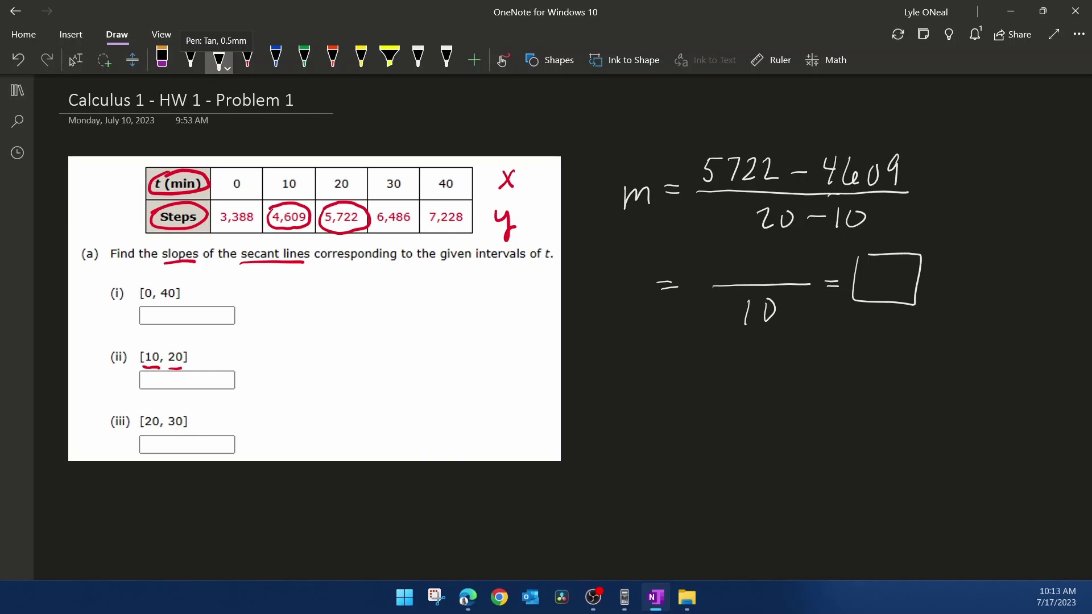
key("alt+Tab")
key("Escape")
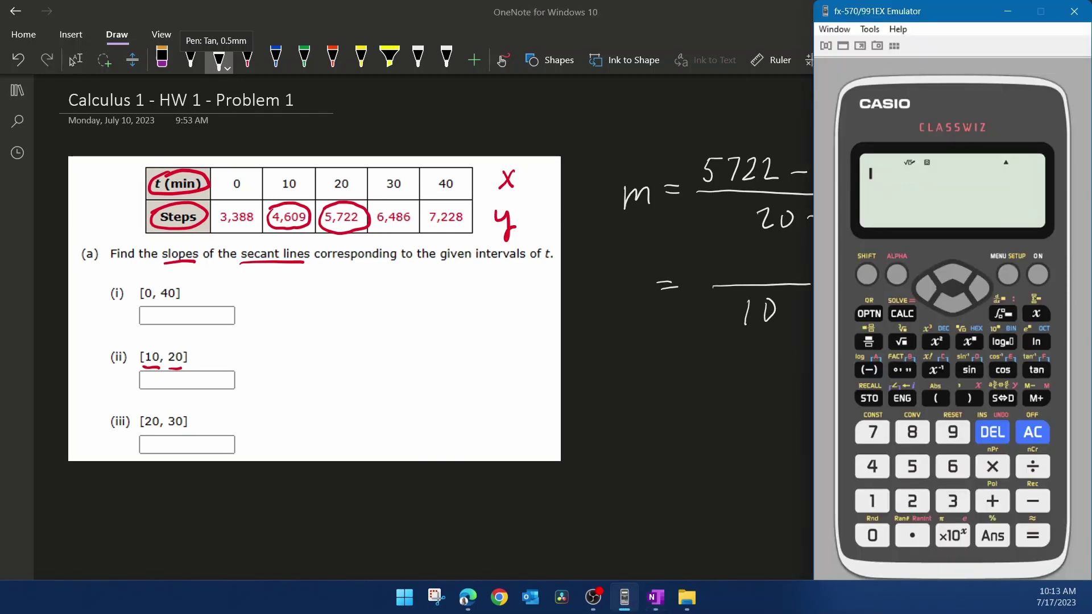
type("5722")
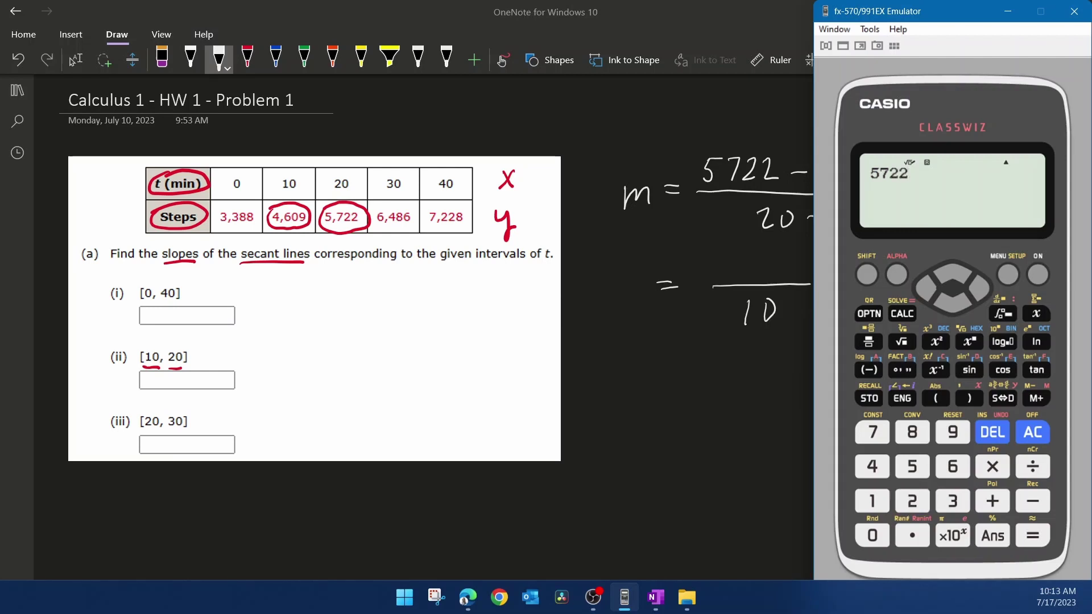
type("-4609")
key("Return")
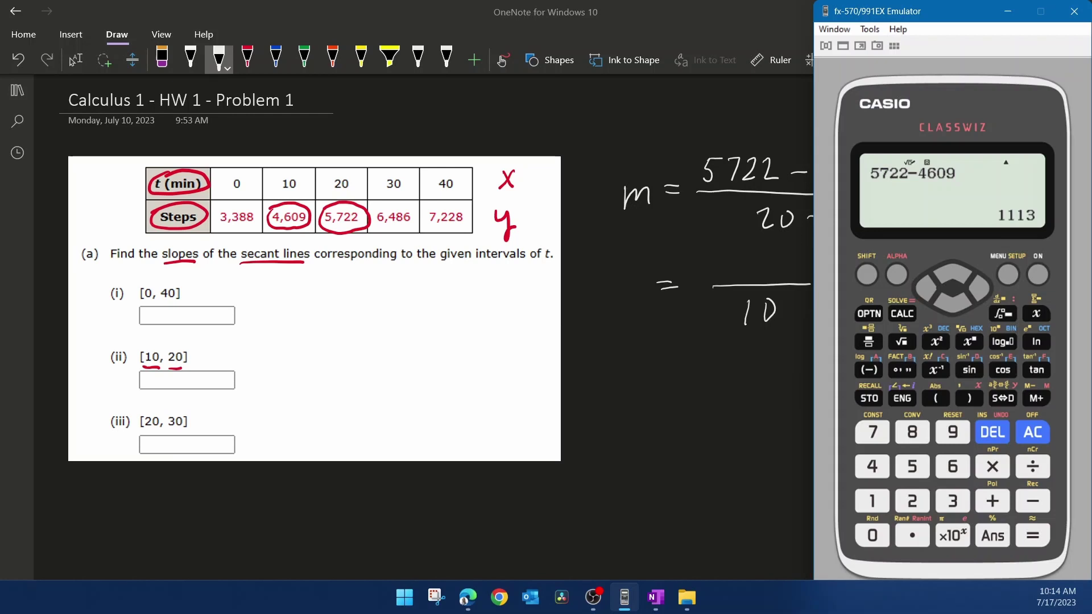
mouse_move(737, 256)
left_mouse_down()
mouse_move(732, 278)
mouse_move(792, 264)
mouse_move(786, 277)
left_mouse_up()
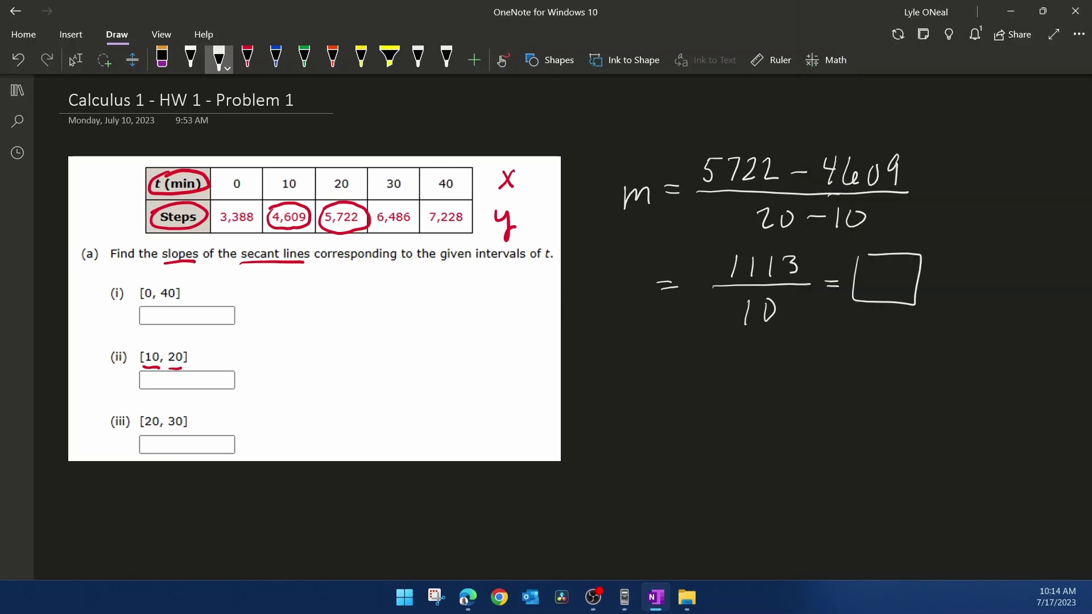
mouse_move(864, 270)
left_mouse_down()
mouse_move(861, 289)
mouse_move(900, 290)
left_mouse_up()
Step: Finish inking 111.3, then enter 111.3 in WebAssign's [10, 20] answer field
left_click(894, 286)
key("alt+Tab")
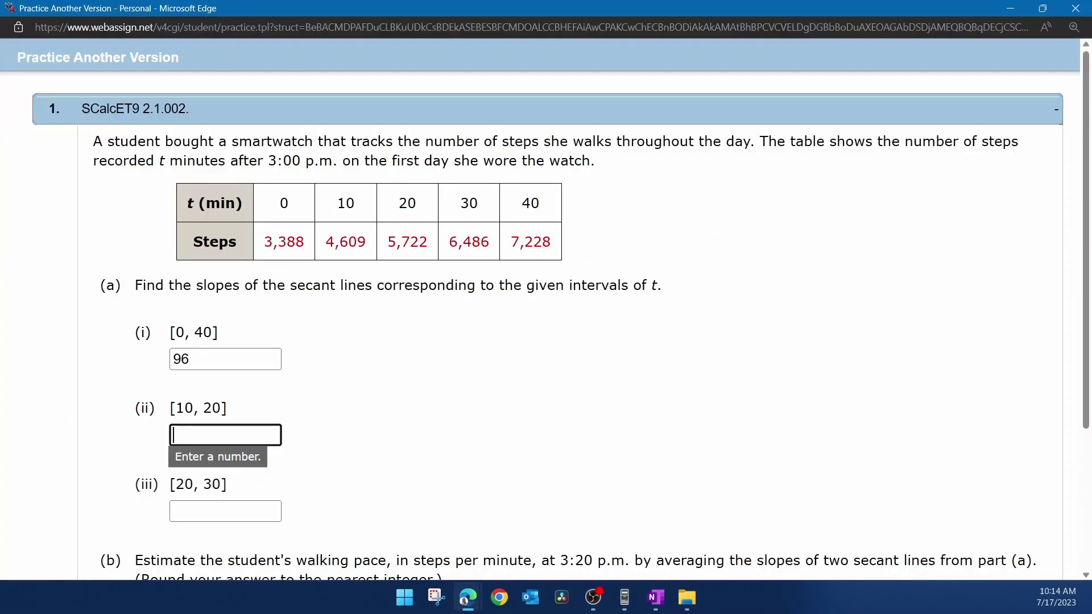
type("111.3")
Step: Erase the [10, 20] underline, then in red underline [20, 30] and circle 6,486 and 5,722
key("alt+Tab")
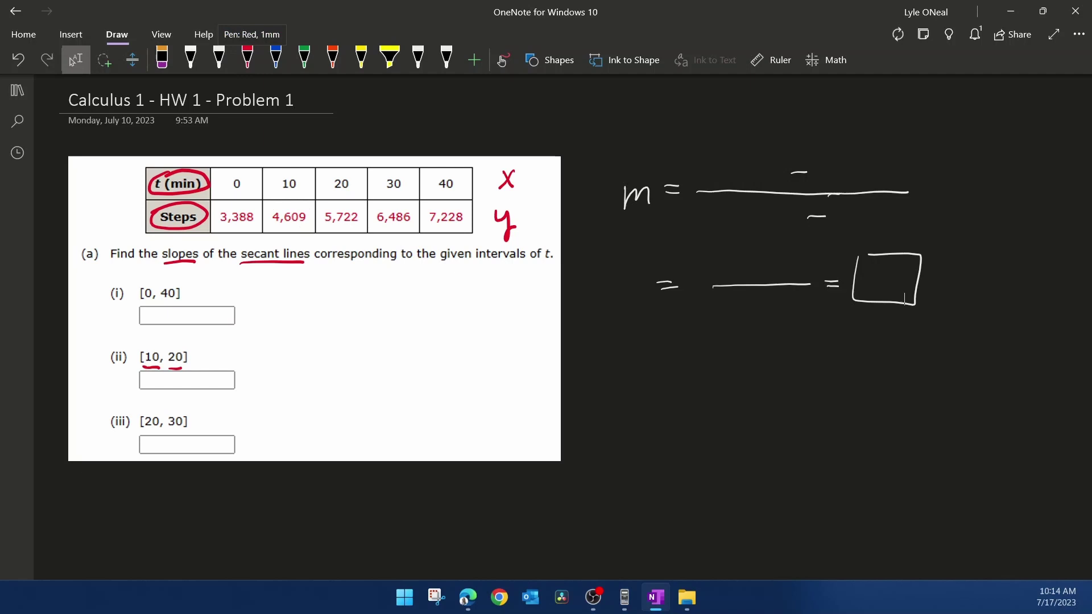
left_click_drag(180, 368, 153, 370)
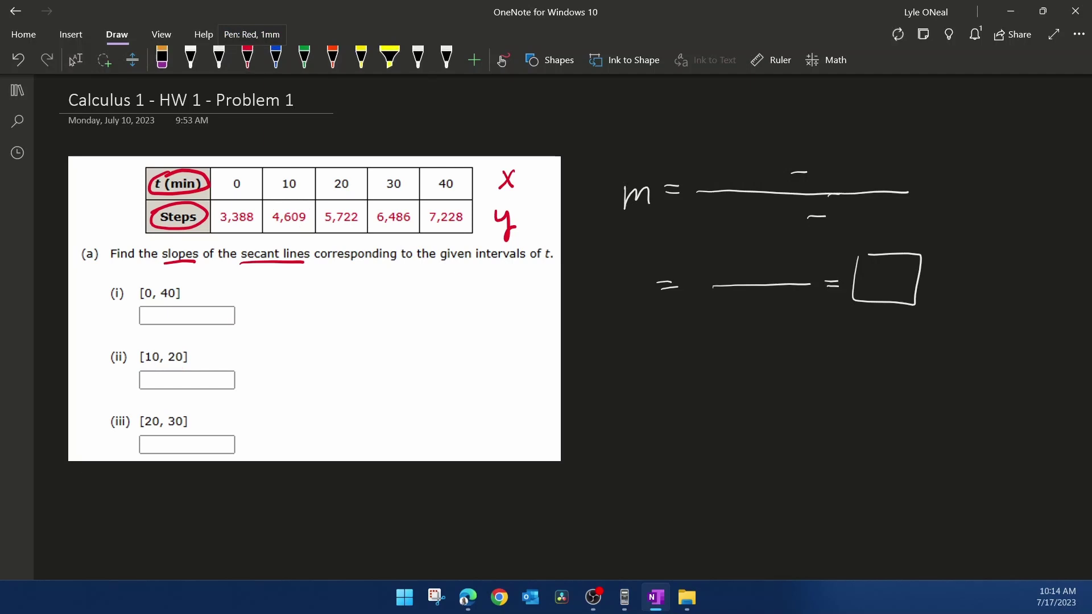
left_click(248, 57)
left_click_drag(142, 430, 181, 429)
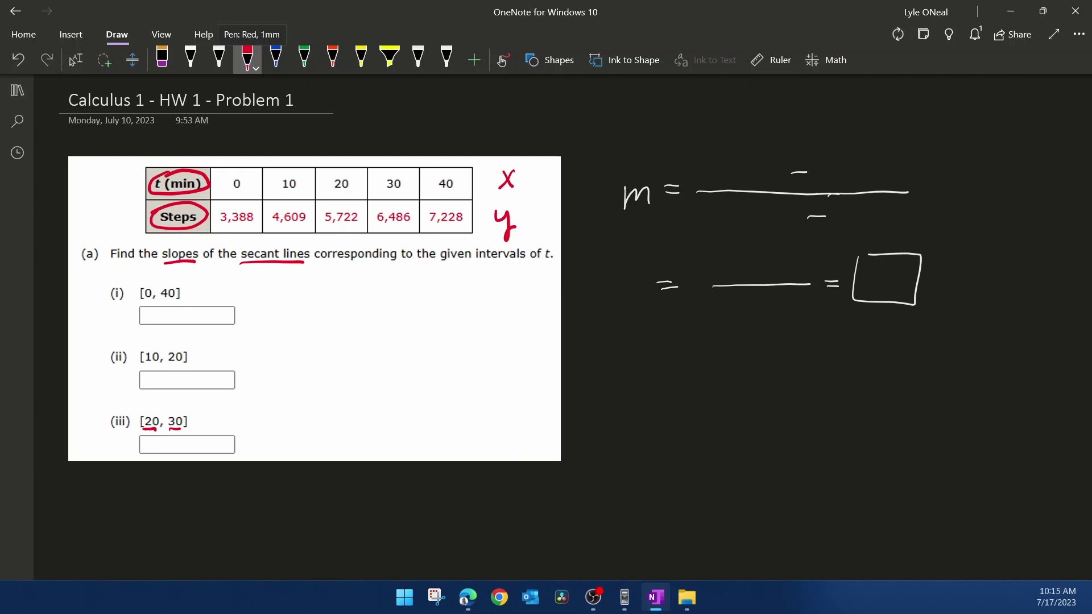
mouse_move(387, 206)
left_mouse_down()
mouse_move(377, 212)
mouse_move(417, 225)
mouse_move(385, 206)
left_mouse_up()
mouse_move(335, 207)
left_mouse_down()
mouse_move(328, 230)
mouse_move(365, 212)
mouse_move(328, 208)
left_mouse_up()
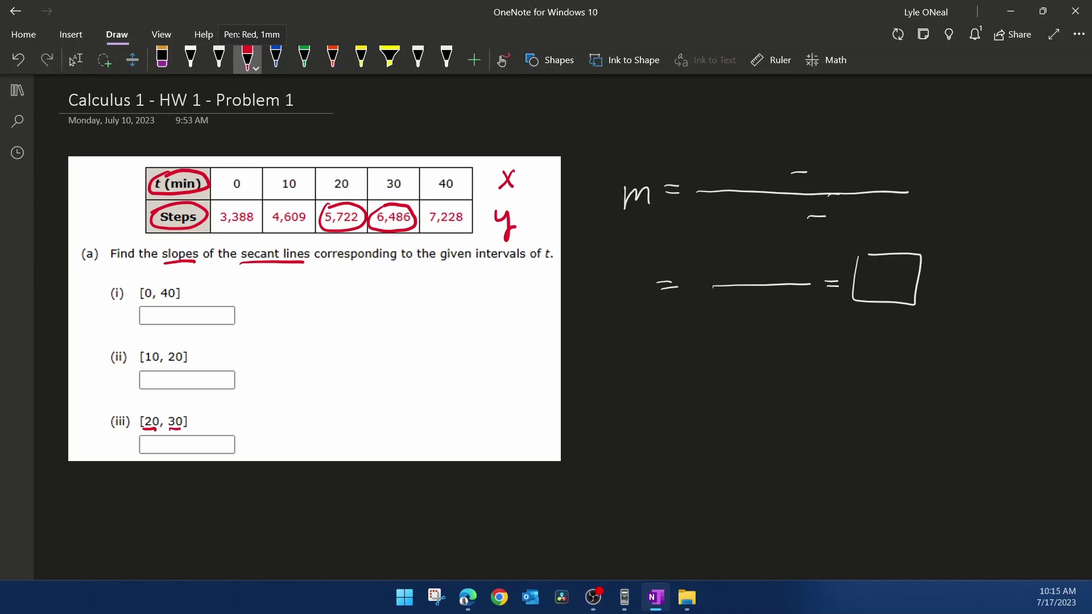
Step: In tan ink, write (6486 − 5722)/(30 − 20) with 10 under the next fraction bar
left_click(219, 57)
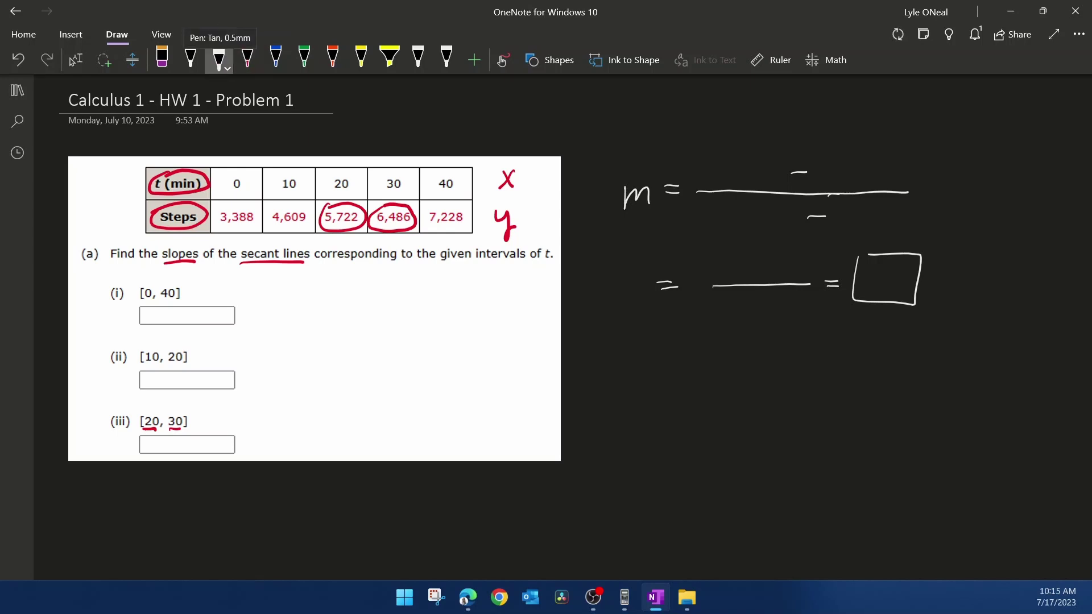
mouse_move(703, 157)
left_mouse_down()
mouse_move(701, 174)
mouse_move(737, 168)
mouse_move(732, 184)
left_mouse_up()
left_click_drag(751, 161, 748, 162)
left_click_drag(764, 156, 762, 177)
mouse_move(825, 164)
left_mouse_down()
mouse_move(822, 187)
mouse_move(837, 161)
left_mouse_up()
mouse_move(844, 163)
left_mouse_down()
mouse_move(849, 187)
mouse_move(906, 184)
left_mouse_up()
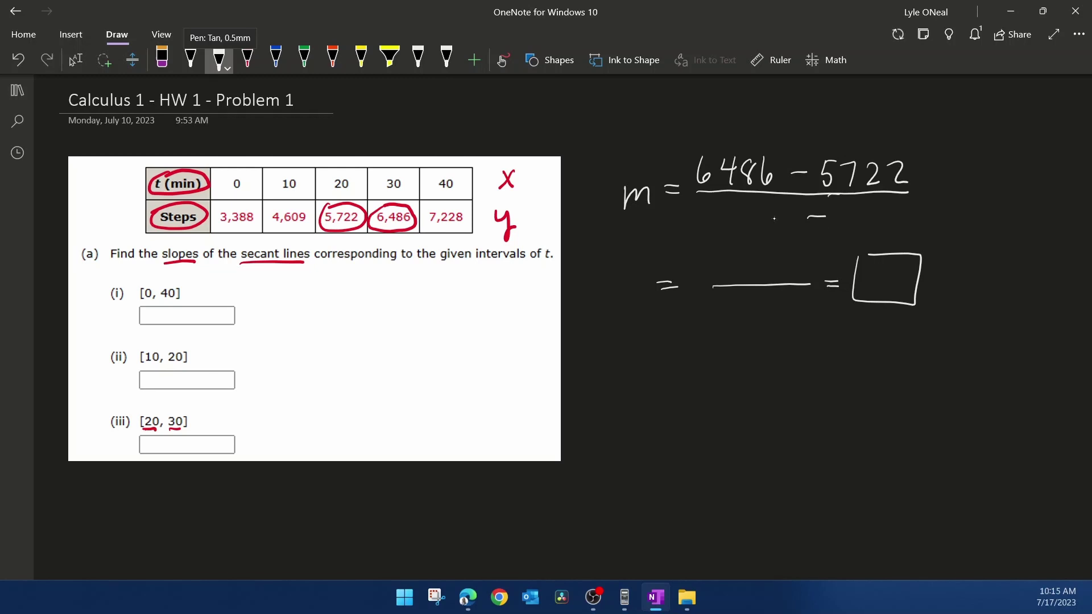
mouse_move(755, 209)
left_mouse_down()
mouse_move(763, 221)
mouse_move(754, 231)
left_mouse_up()
left_click_drag(781, 210, 858, 225)
left_click_drag(877, 208, 875, 210)
mouse_move(756, 301)
left_mouse_down()
mouse_move(754, 323)
mouse_move(778, 297)
left_mouse_up()
Step: Compute 6486 − 5722 = 764 on the calculator and ink the slope as 764/10 = 76.4
key("alt+Tab")
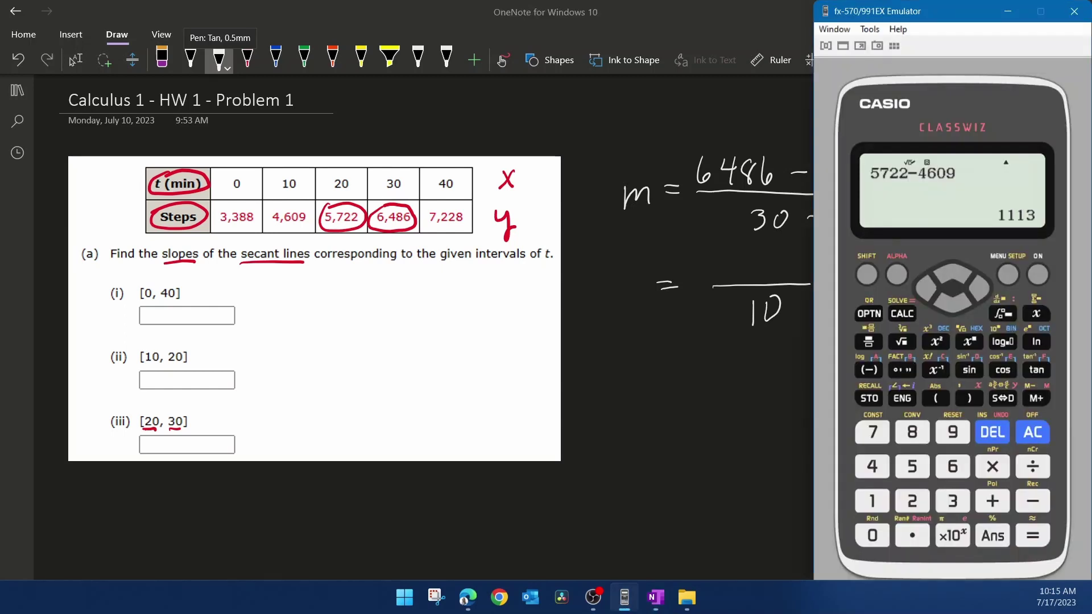
key("Escape")
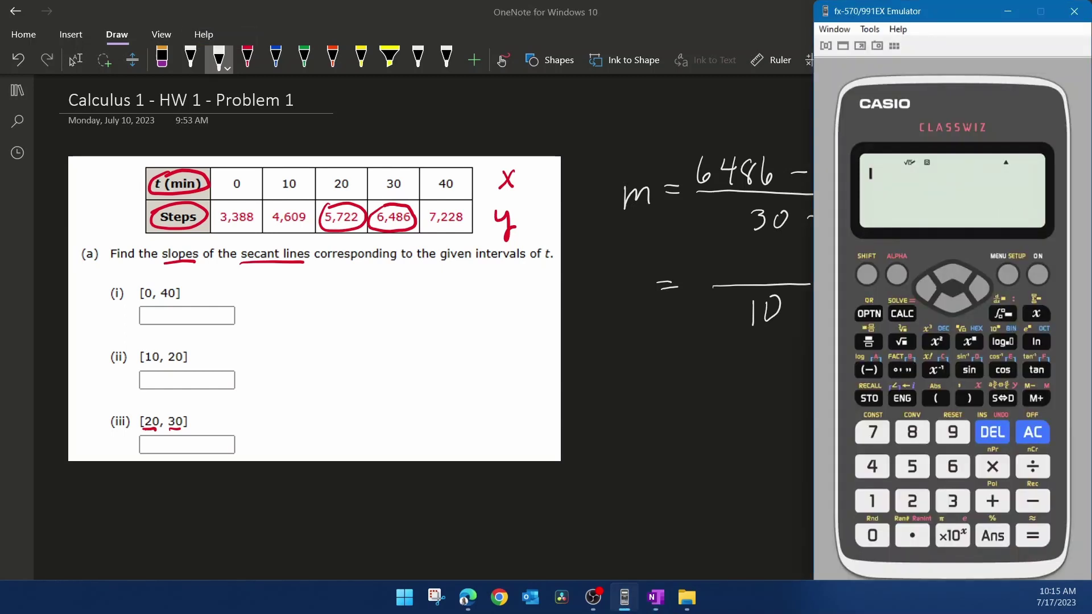
type("6486-5722")
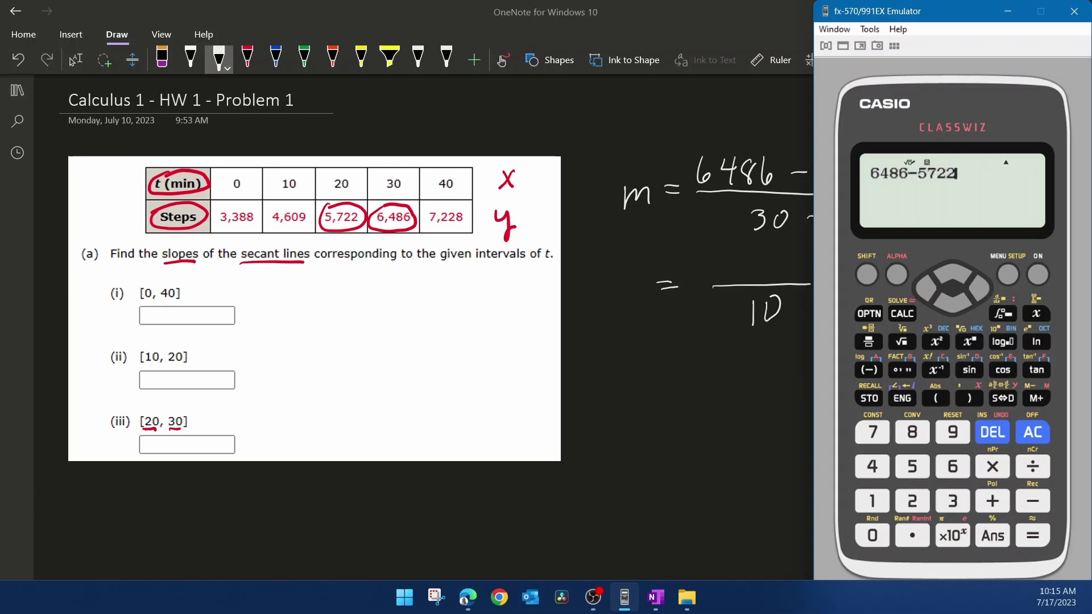
key("Return")
mouse_move(731, 261)
left_mouse_down()
mouse_move(750, 258)
mouse_move(741, 278)
mouse_move(795, 269)
left_mouse_up()
left_click_drag(791, 254, 790, 280)
mouse_move(857, 270)
left_mouse_down()
mouse_move(864, 289)
mouse_move(908, 280)
left_mouse_up()
left_click(892, 286)
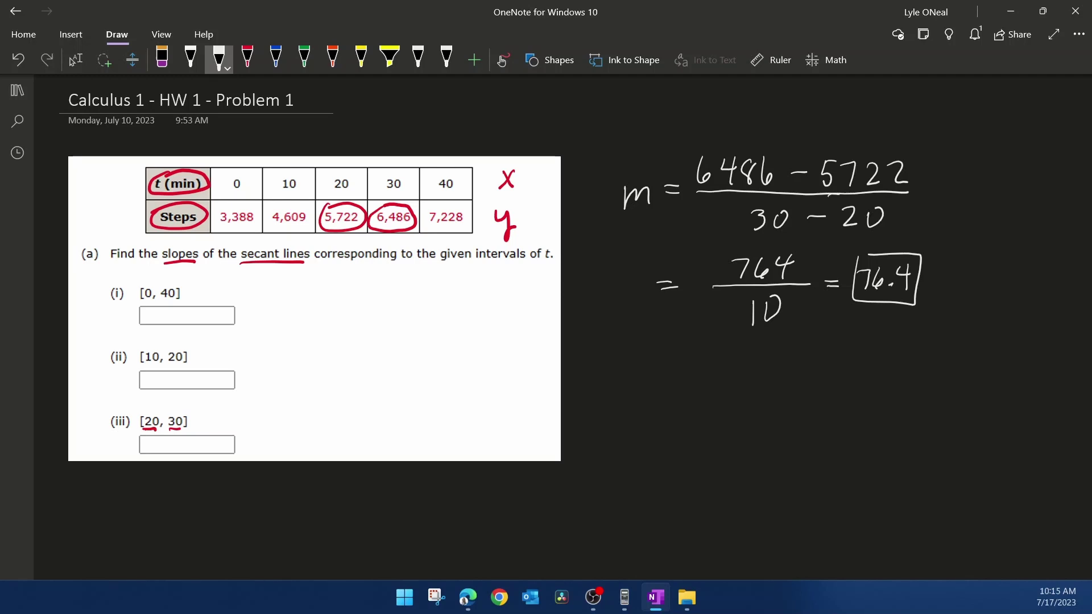
key("alt+Tab")
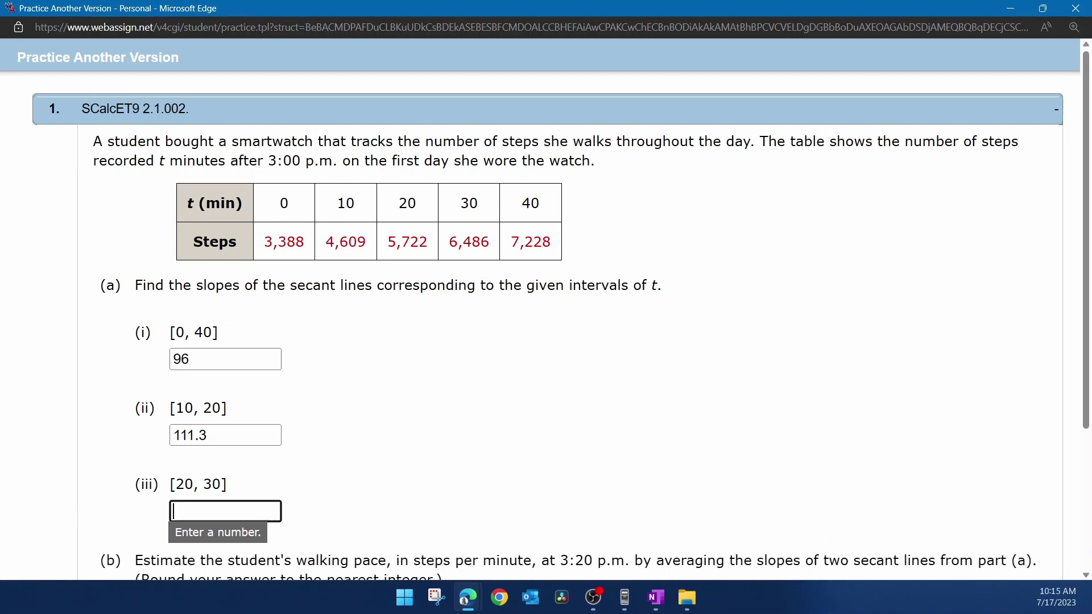
Step: Enter 76.4 in WebAssign field (iii) as the [20, 30] secant slope
type("76.4")
scroll(545, 312, "down", 3)
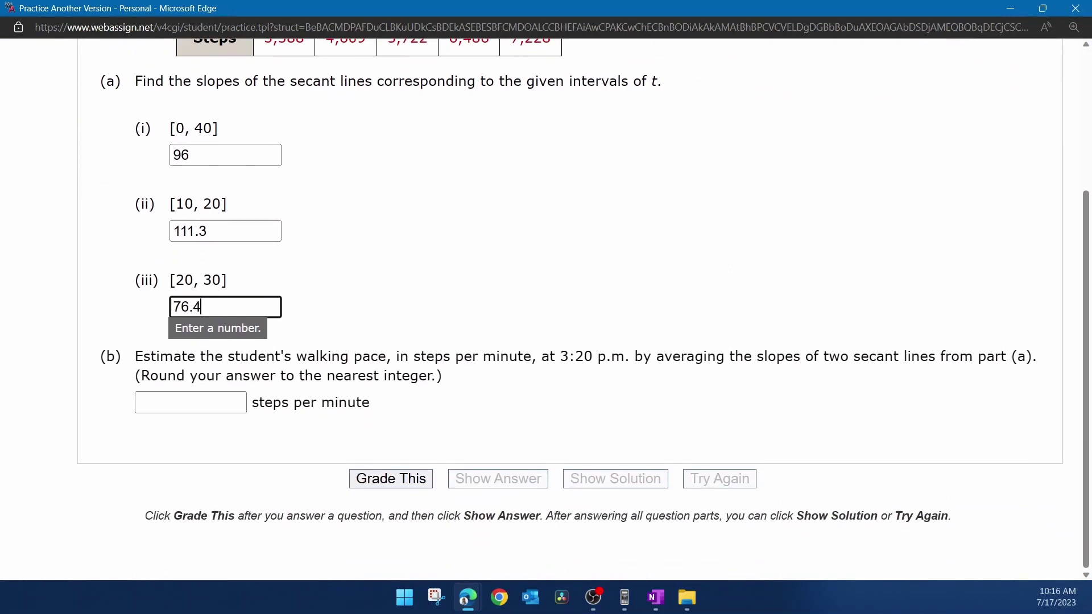
scroll(568, 285, "up", 1)
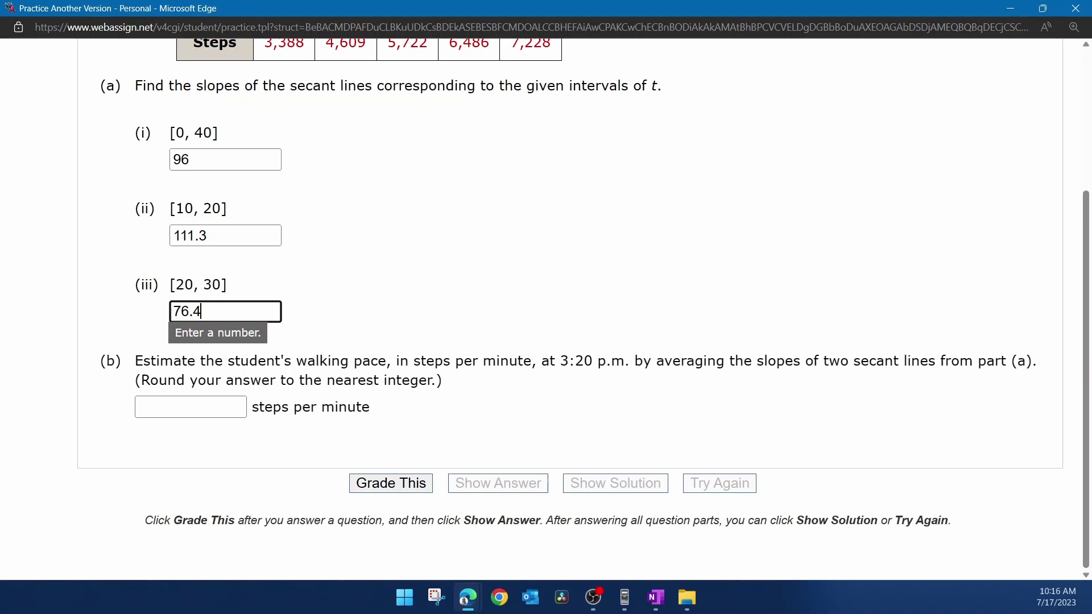
Step: On the calculator, compute (111.3 + 76.4) ÷ 2 and convert the result to the decimal 93.85
key("alt+Tab")
type("11")
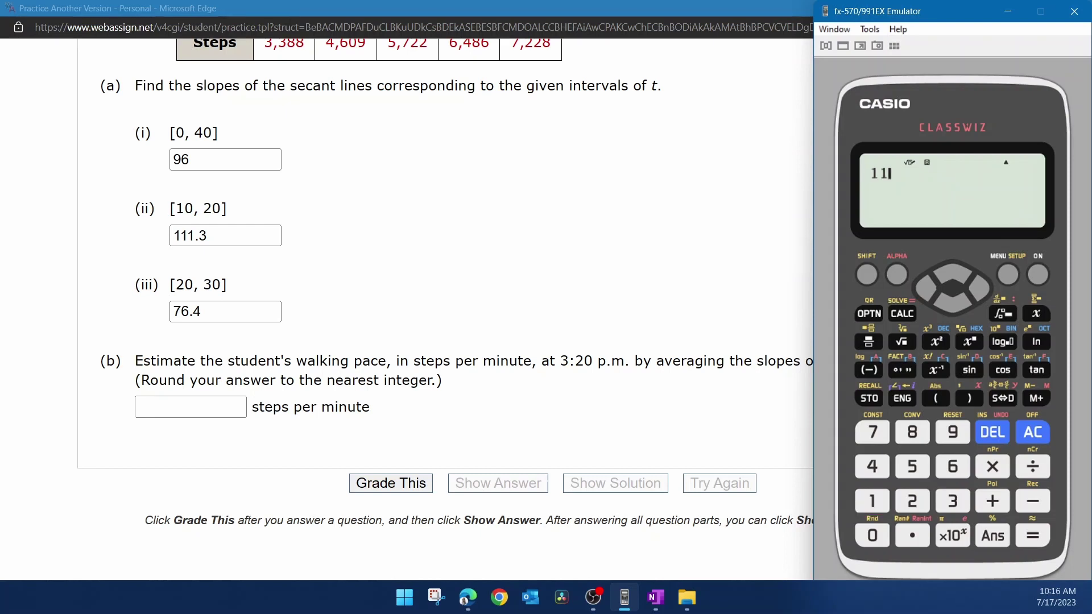
type("1.3+76.4")
key("Return")
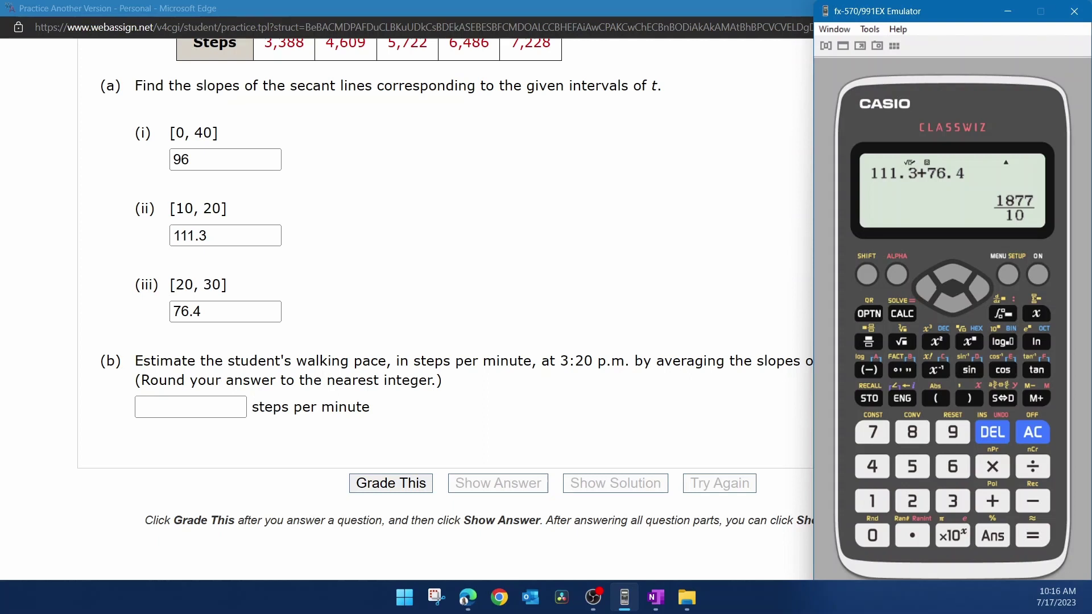
type("/2")
key("Return")
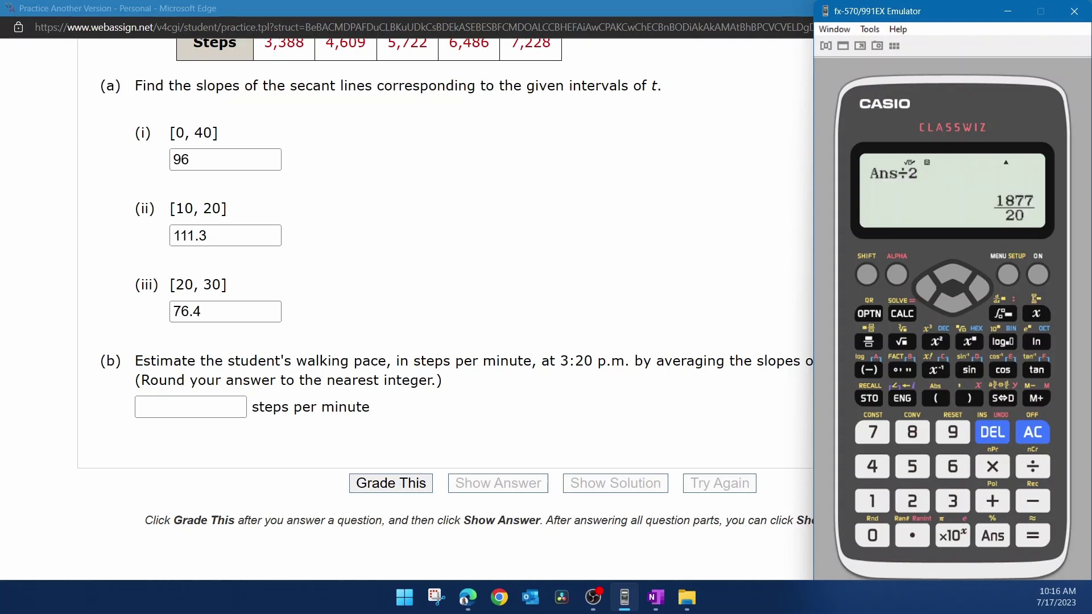
key("F9")
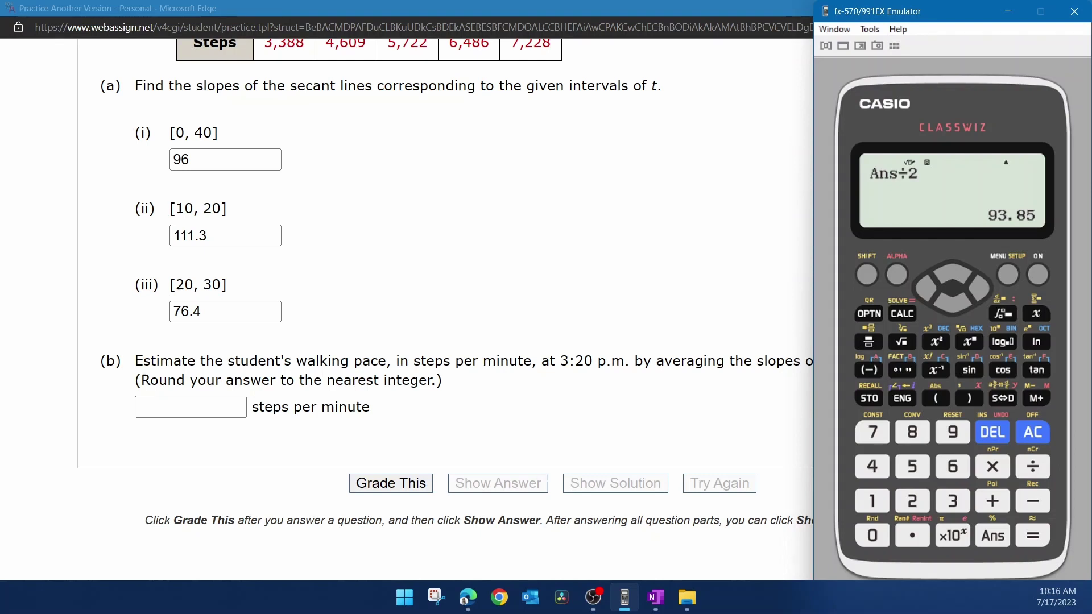
left_click(191, 406)
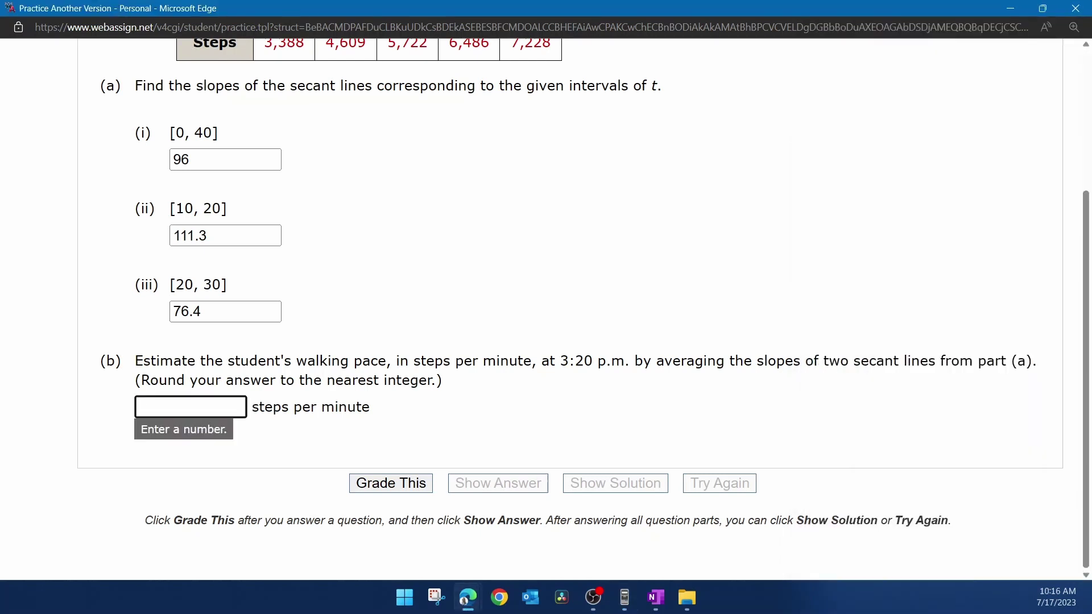
Step: Enter 93.85 for part (b), grade the submission, and confirm all four answers are marked correct
type("93.85")
left_click(390, 488)
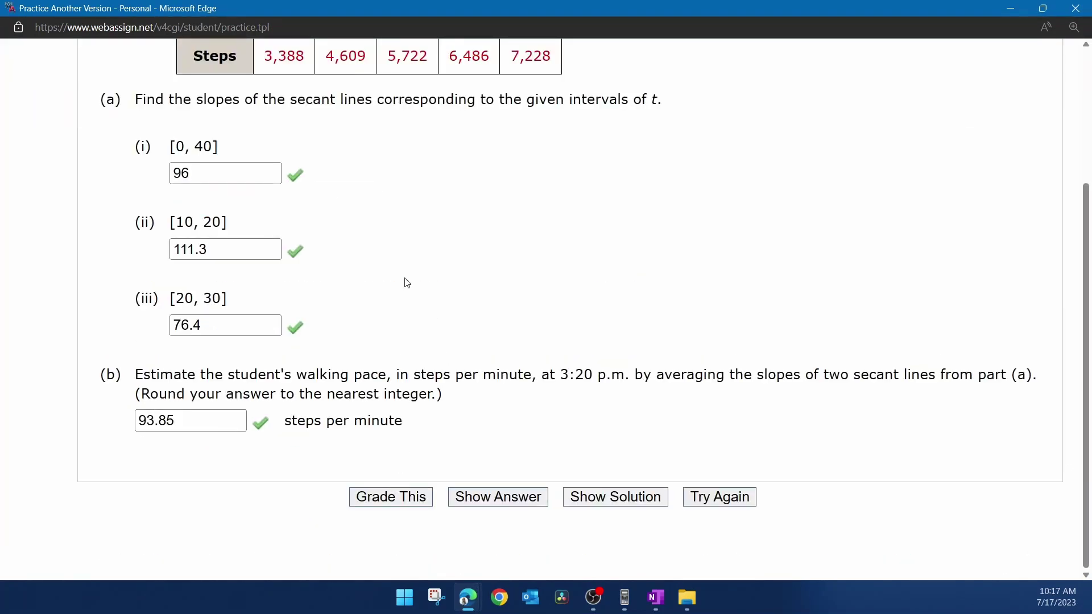
scroll(407, 282, "up", 2)
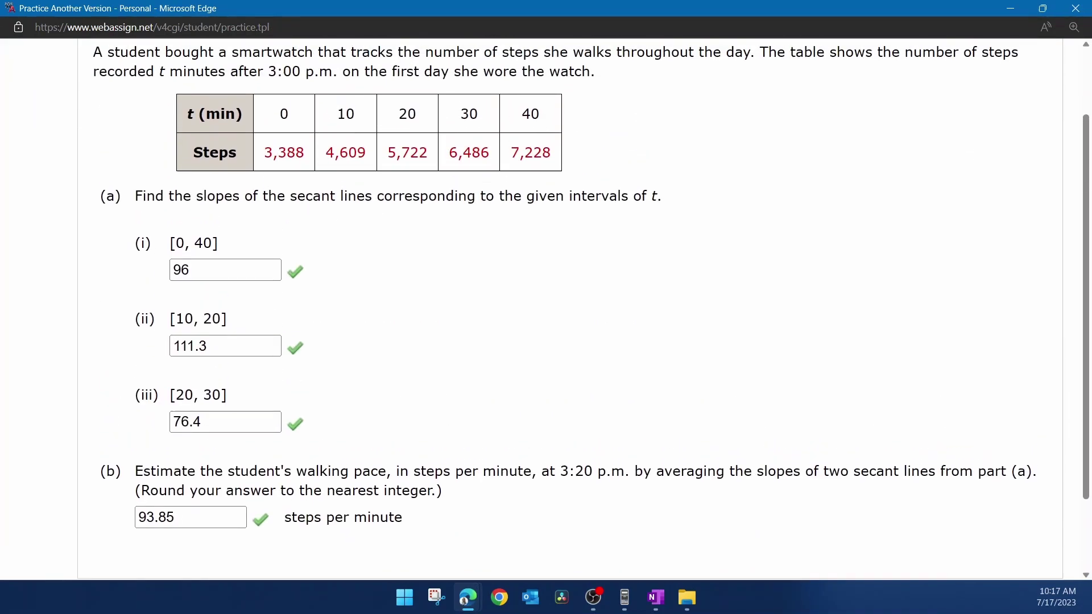